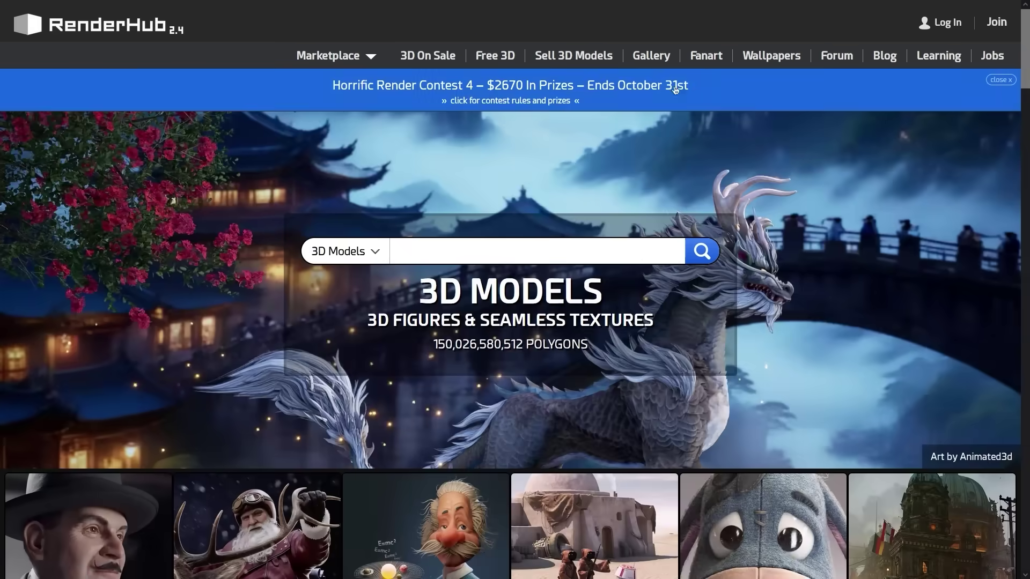
# Open RenderHub's Gallery and autoscroll down through the showcased 3D renders.
pyautogui.click(659, 57)
pyautogui.middleClick(1018, 119)
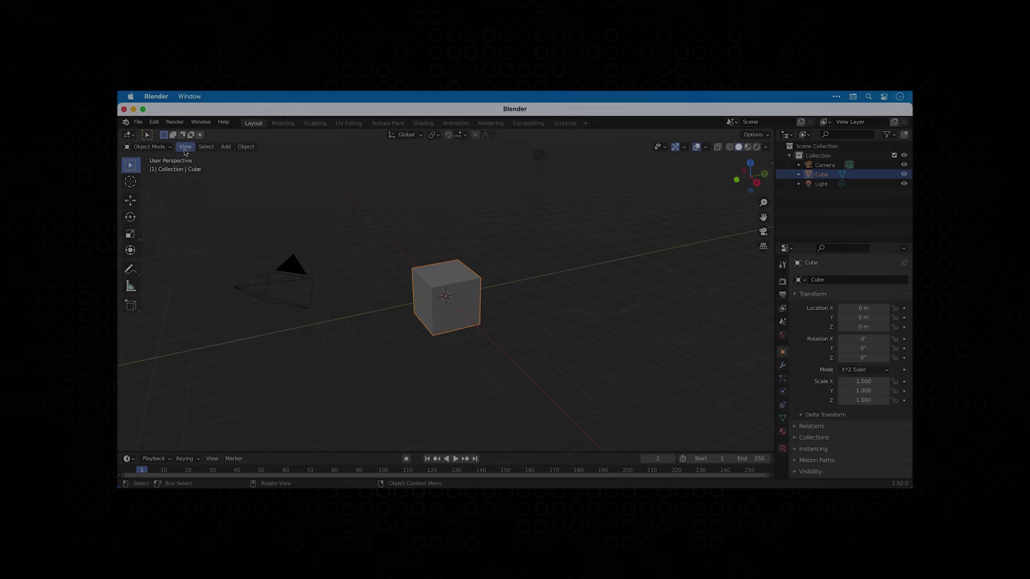
# Frame the selected cube, orbit the sculpted face frontally, and play the goat animation.
pyautogui.click(185, 147)
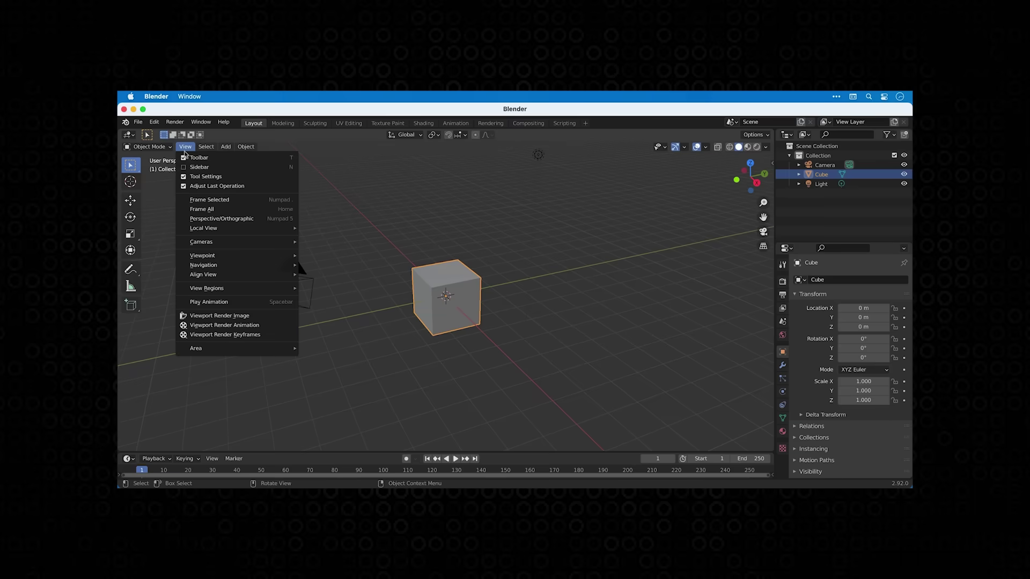
pyautogui.click(201, 201)
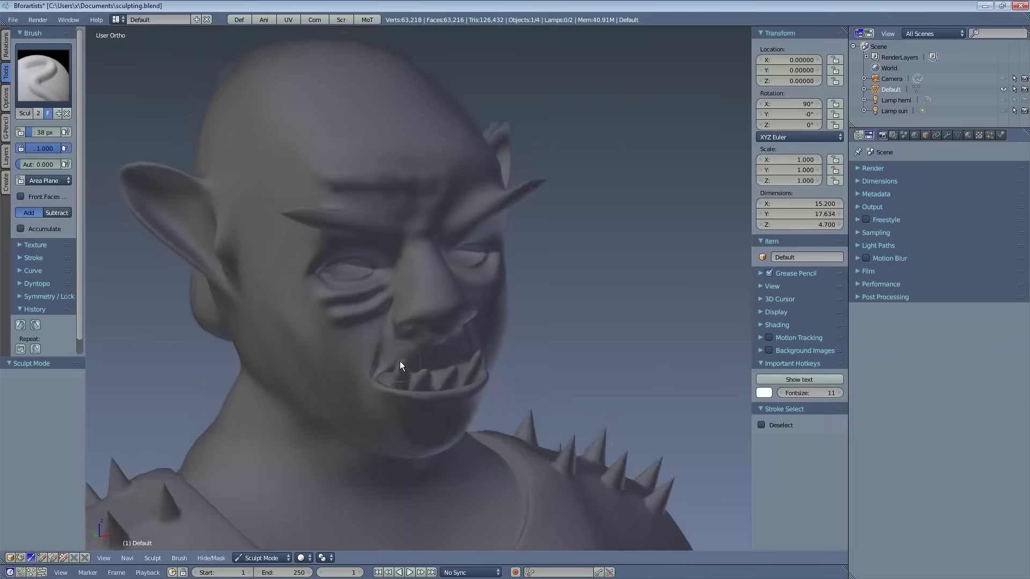
pyautogui.scroll(5, 403, 378)
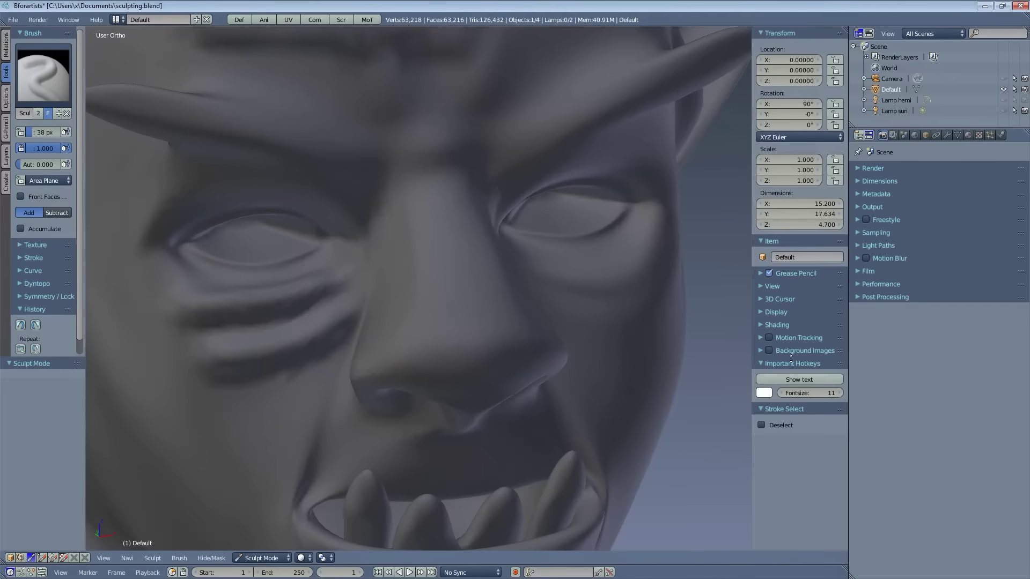
pyautogui.moveTo(714, 360); pyautogui.dragTo(609, 329, button='middle')
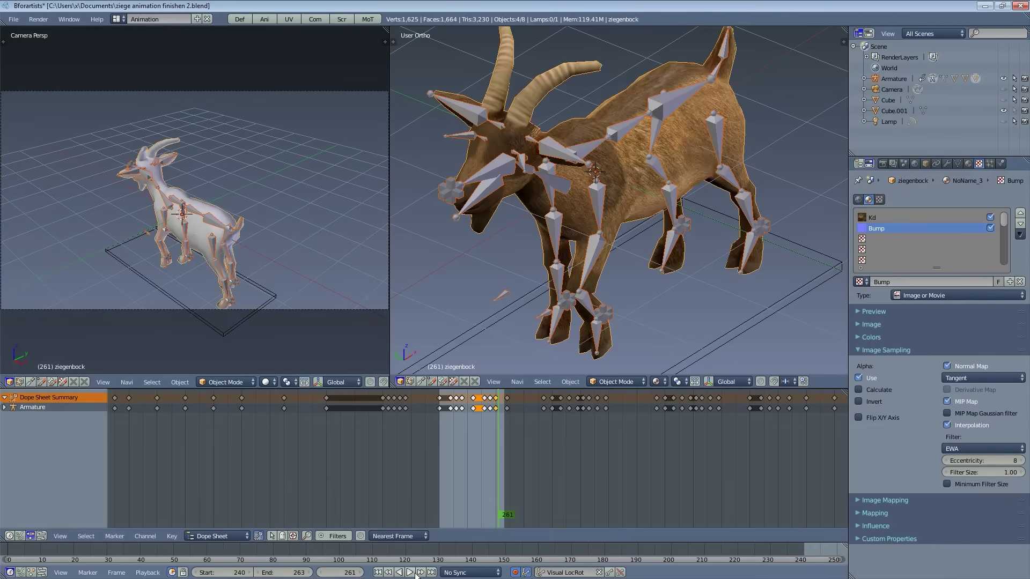
pyautogui.click(411, 573)
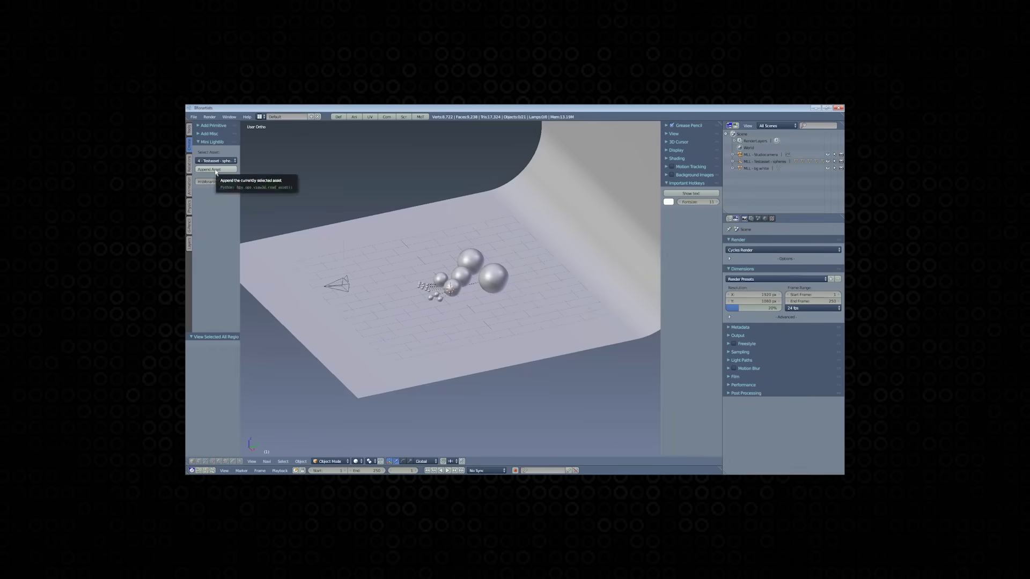
# Set the editor Border Width to 10 in Preferences and close them.
pyautogui.click(216, 160)
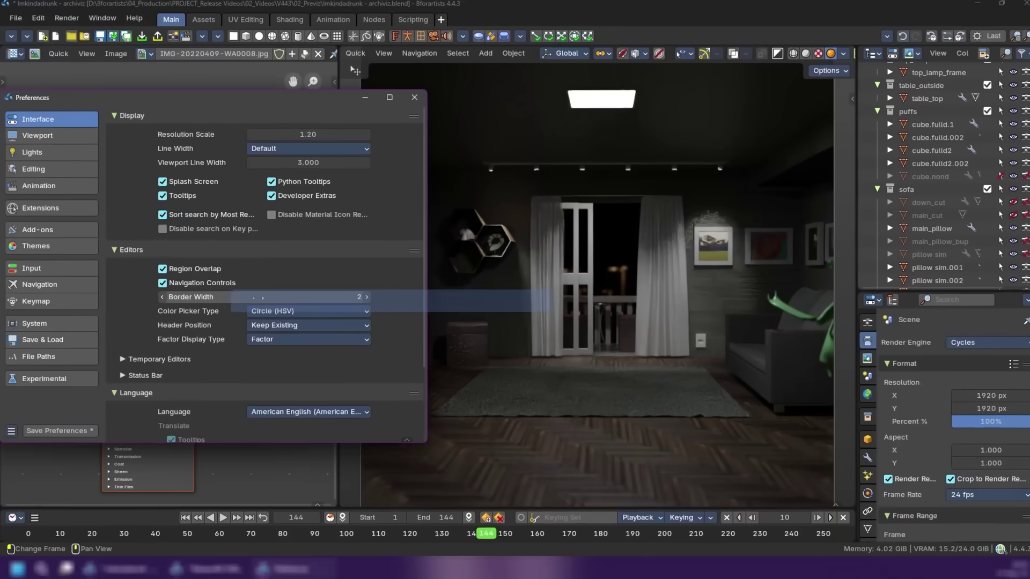
pyautogui.moveTo(306, 297); pyautogui.dragTo(335, 297)
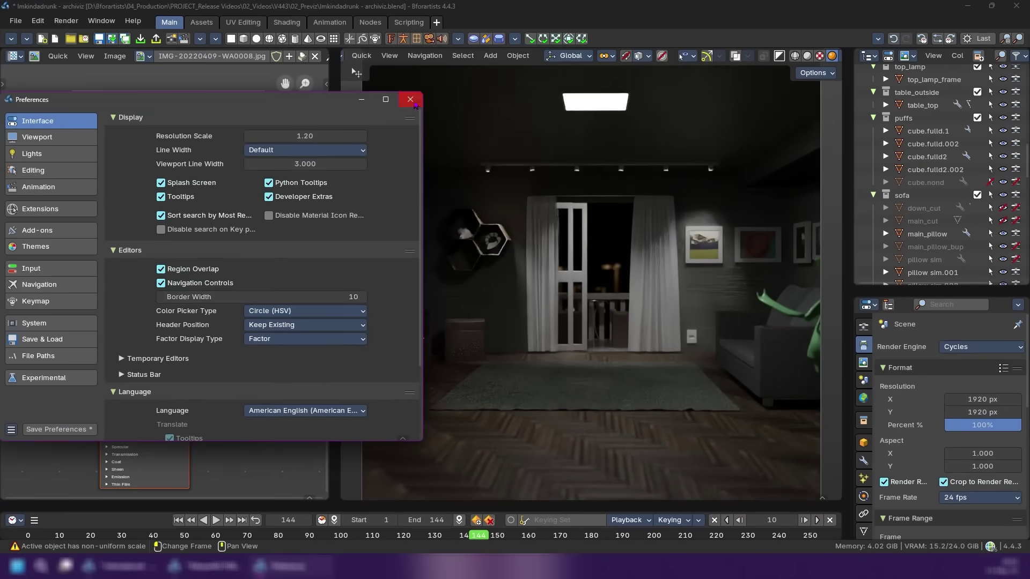
pyautogui.click(410, 99)
# Enlarge the editor left of the 3D viewport and open the Movie Clip editor's Clip menu.
pyautogui.moveTo(335, 255); pyautogui.dragTo(309, 256)
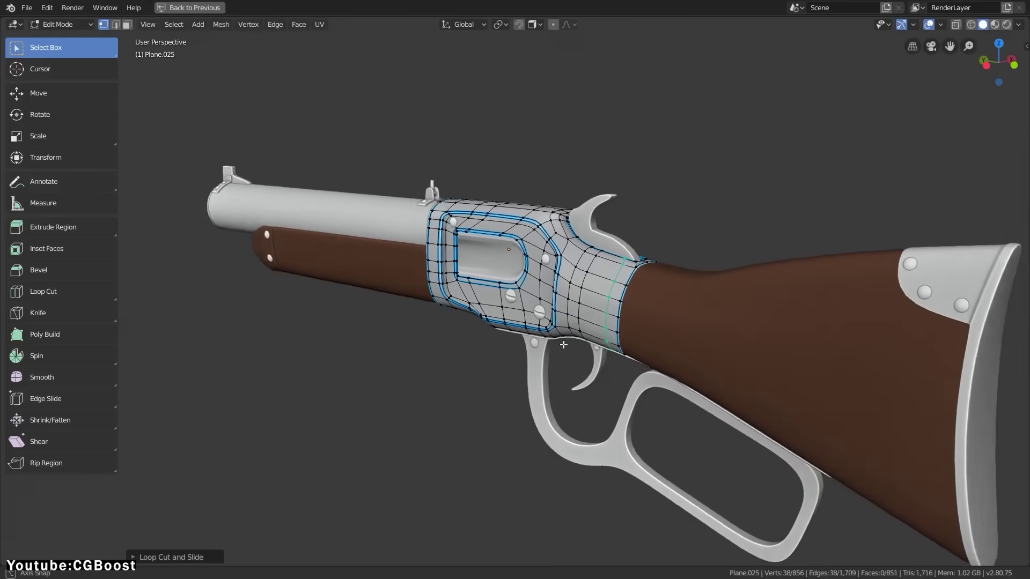
pyautogui.scroll(2, 644, 344)
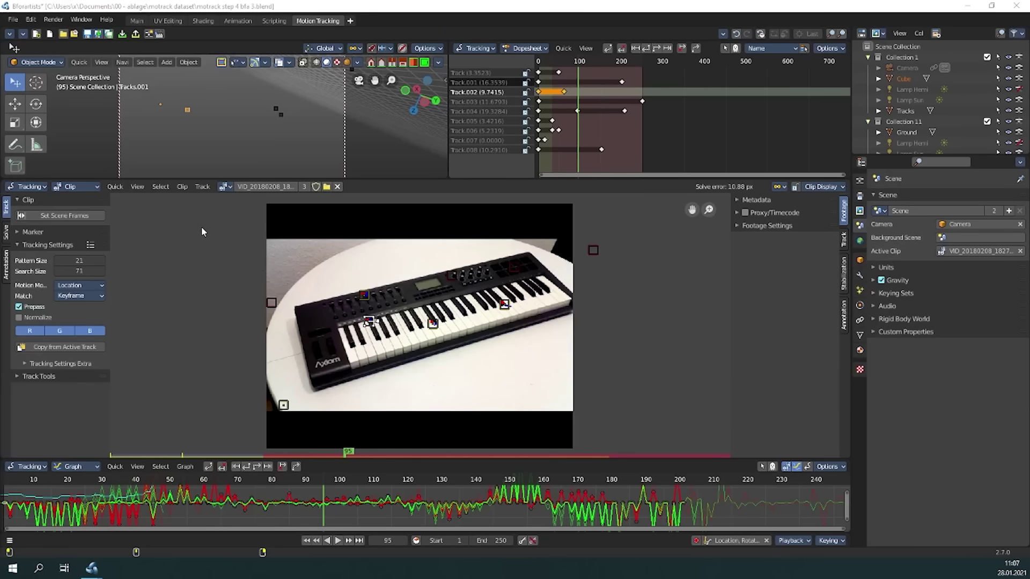
pyautogui.click(160, 188)
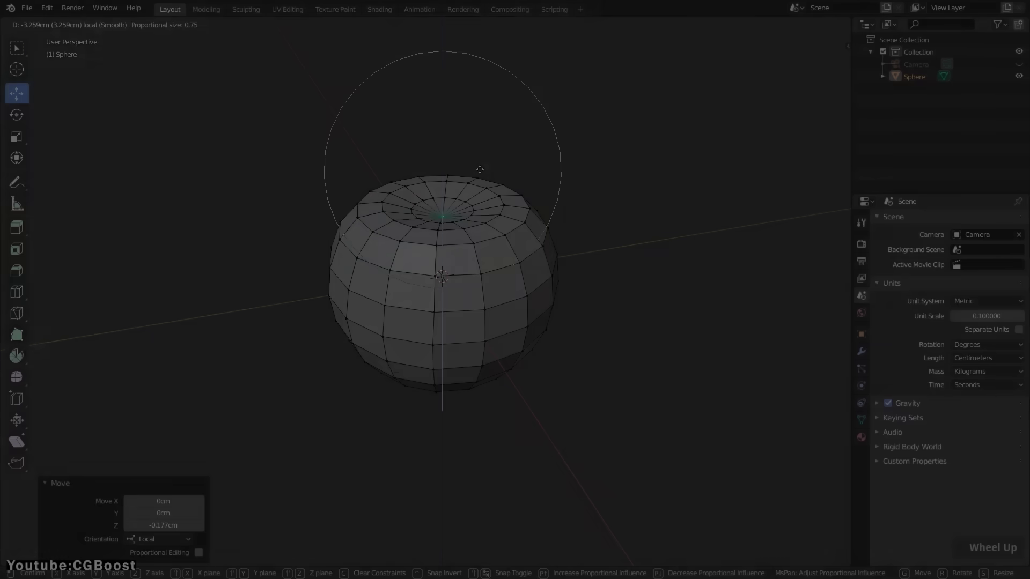
# Adjust the proportional falloff on the sphere's top and open the UV Editing menu.
pyautogui.scroll(4, 481, 169)
pyautogui.scroll(-5, 480, 169)
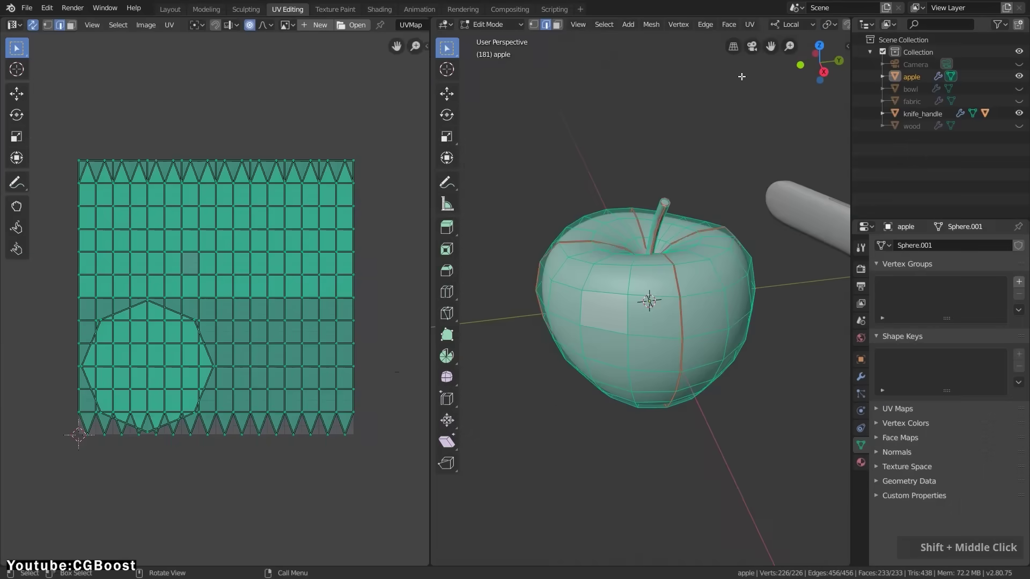
pyautogui.click(752, 23)
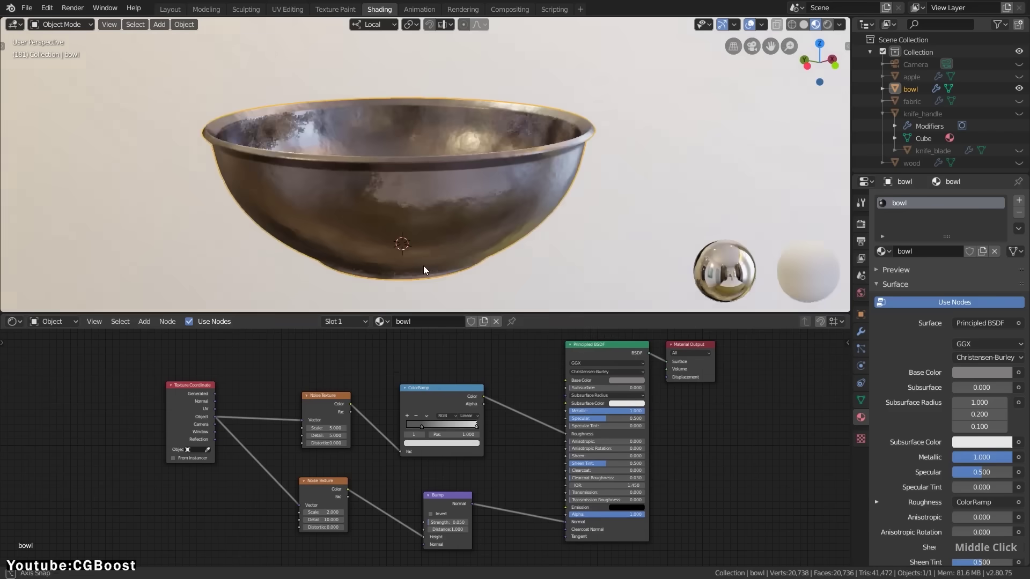
# Orbit the bowl and the apple, then switch to the Assets workspace and back to Main.
pyautogui.moveTo(424, 265)
pyautogui.mouseDown(button='middle')
pyautogui.moveTo(378, 224)
pyautogui.moveTo(345, 218)
pyautogui.moveTo(374, 232)
pyautogui.mouseUp(button='middle')
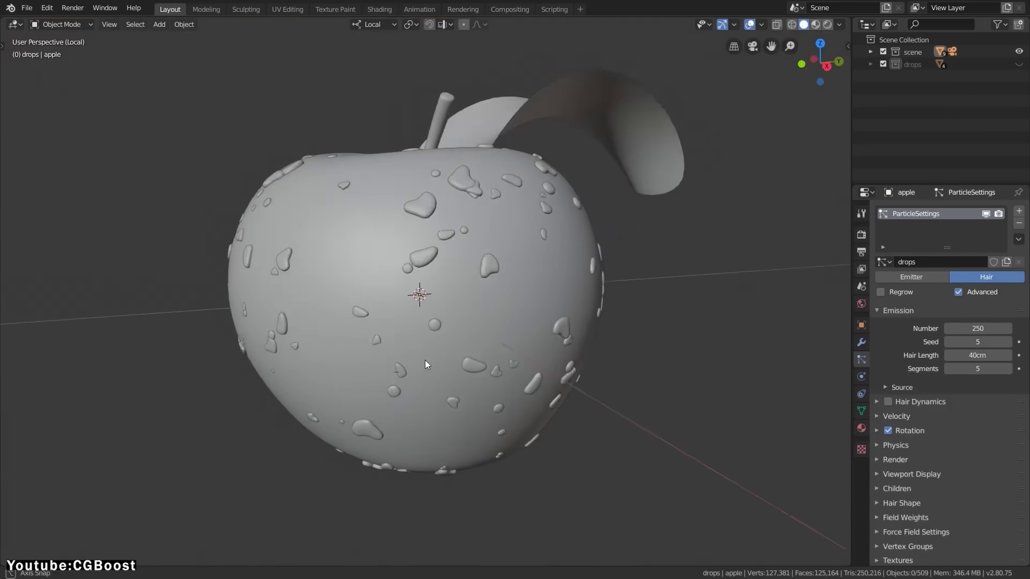
pyautogui.moveTo(428, 361); pyautogui.dragTo(460, 361, button='middle')
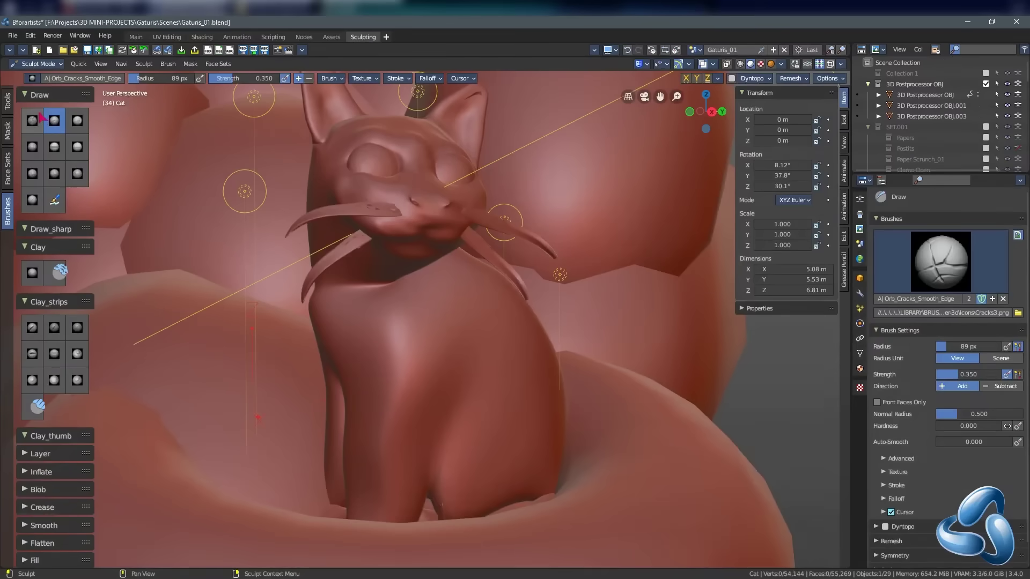
pyautogui.hotkey('ctrl', 'pageup')
pyautogui.hotkey('ctrl', 'pagedown')
pyautogui.hotkey('ctrl', 'pagedown')
# Orbit and zoom around the cat, then open the cat object's context menu.
pyautogui.moveTo(428, 292); pyautogui.dragTo(397, 290, button='middle')
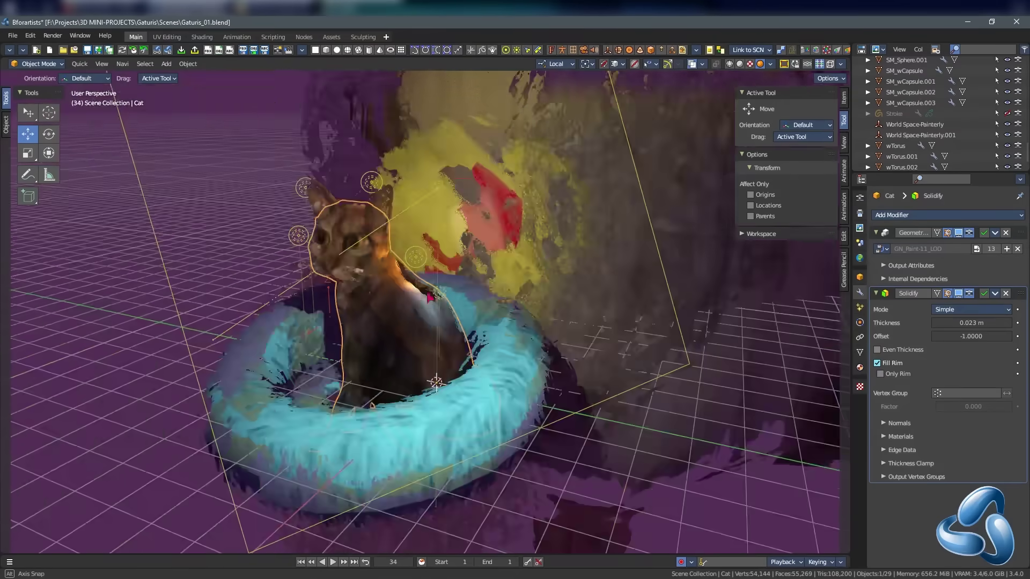
pyautogui.scroll(6, 392, 284)
pyautogui.scroll(-3, 449, 345)
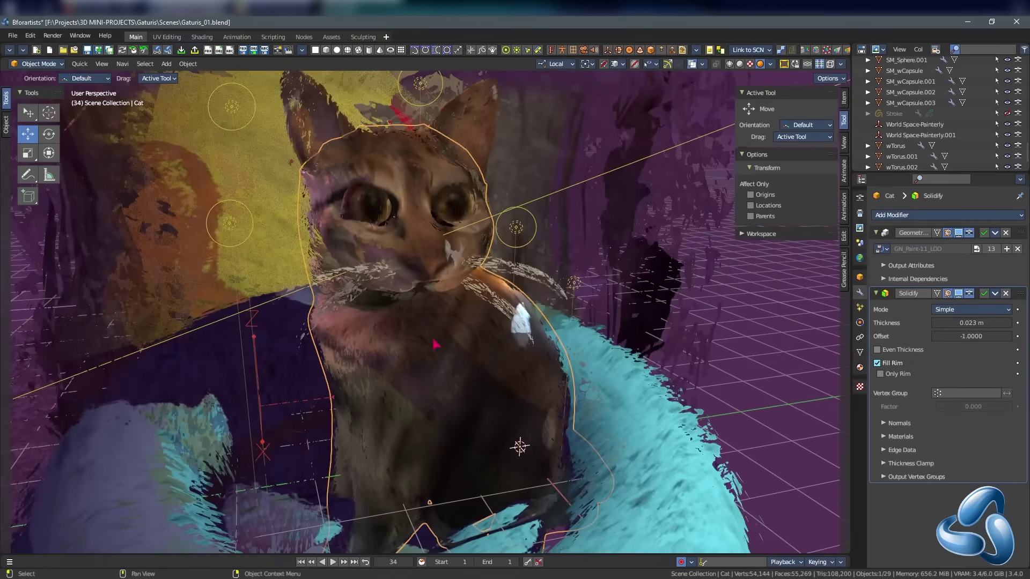
pyautogui.rightClick(438, 344)
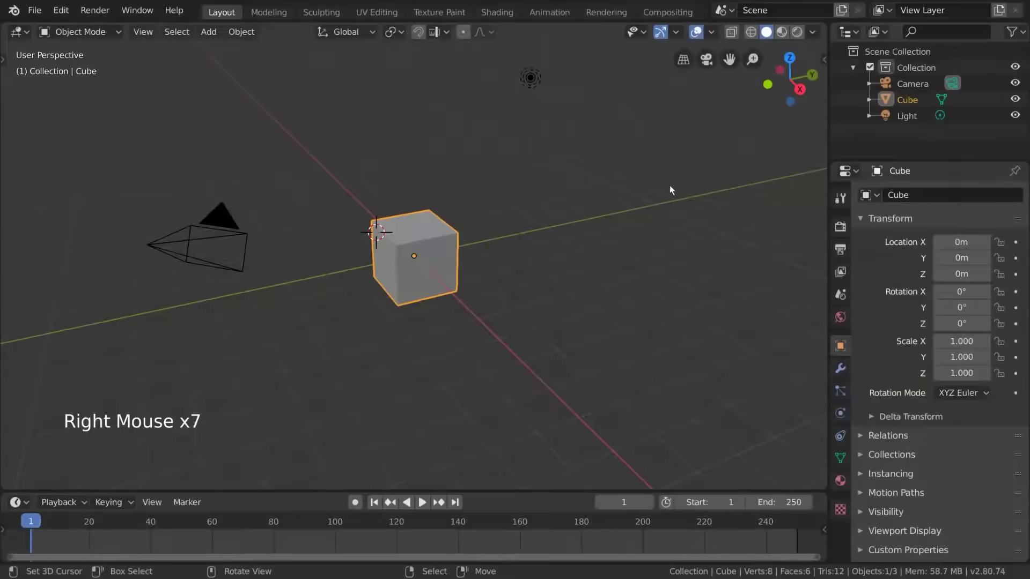
# Bring up the cube's object context menu, then toggle Weight Paint face-selection masking on and off.
pyautogui.press('w')
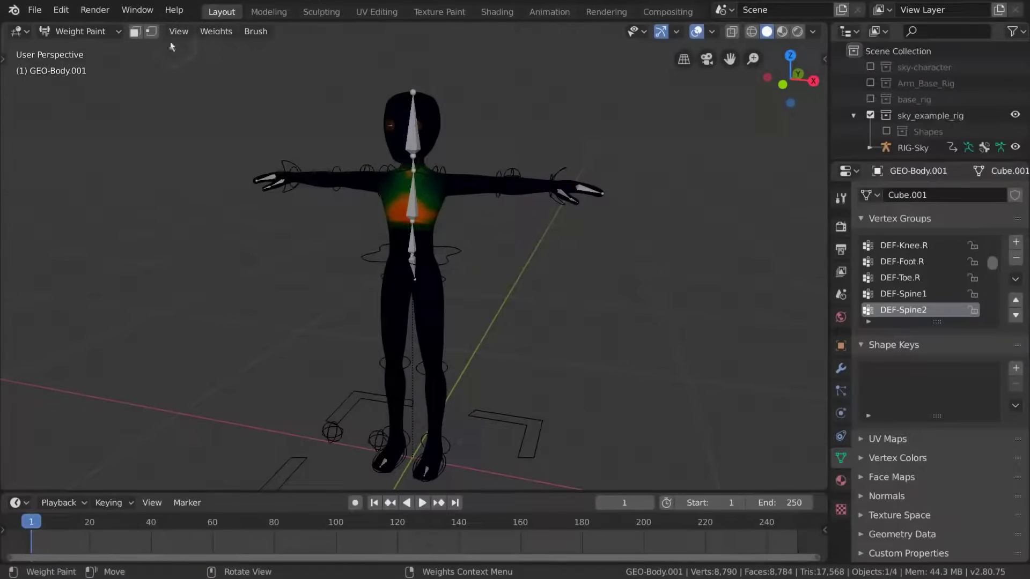
pyautogui.click(135, 31)
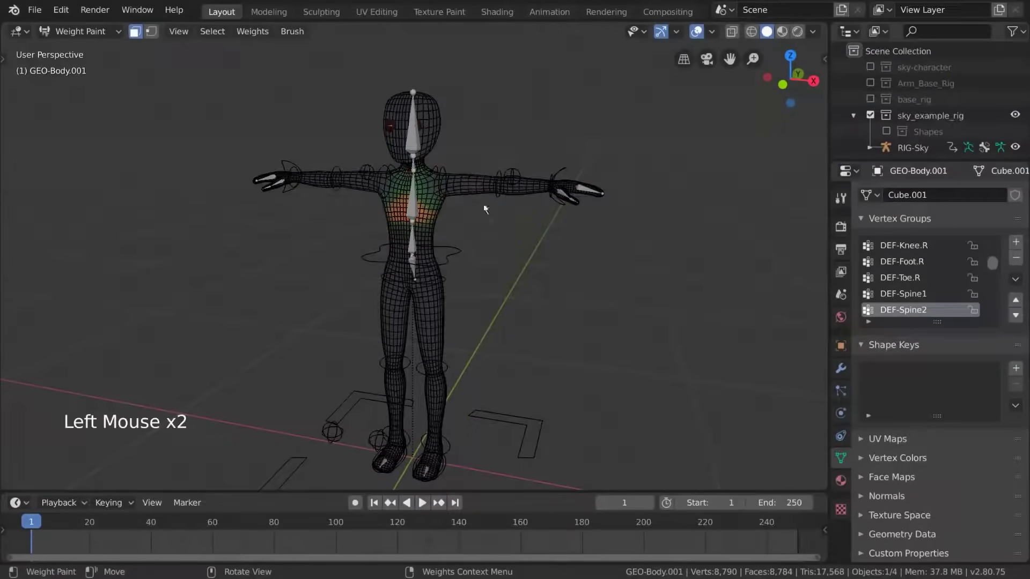
pyautogui.click(136, 32)
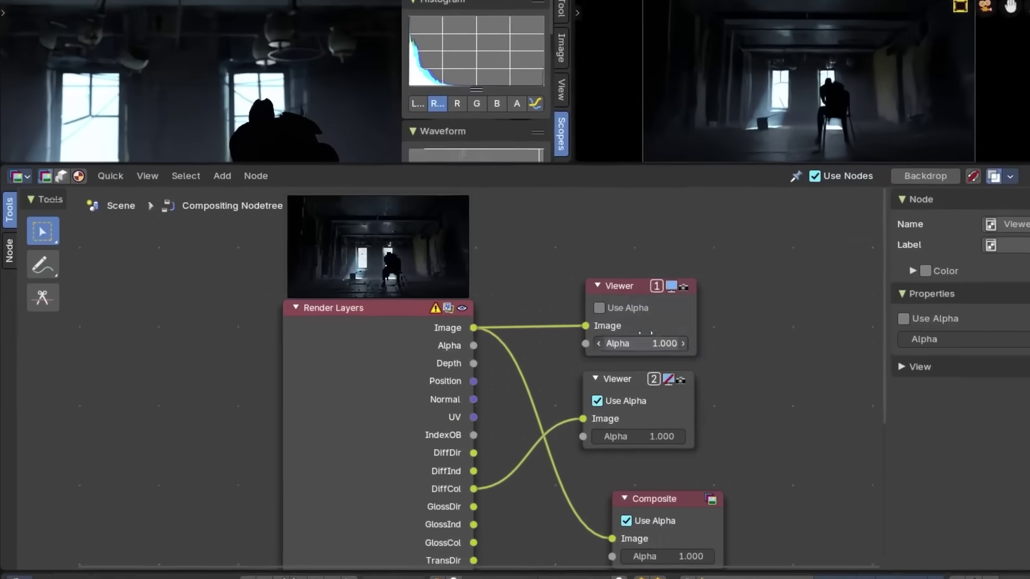
# Select both Viewer nodes, then the camera, the light and all scene objects by box.
pyautogui.click(494, 263)
pyautogui.click(656, 386)
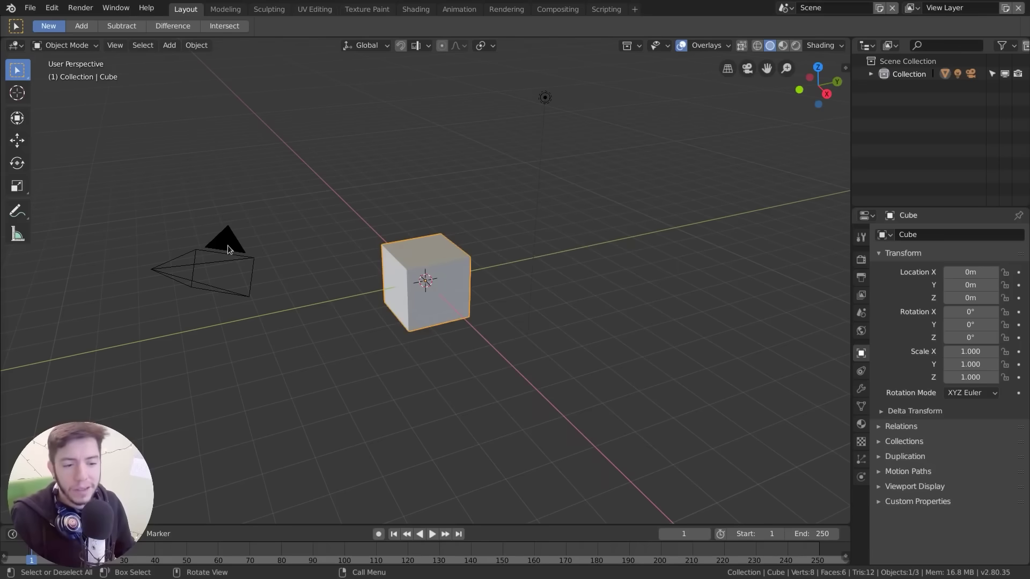
pyautogui.click(227, 246)
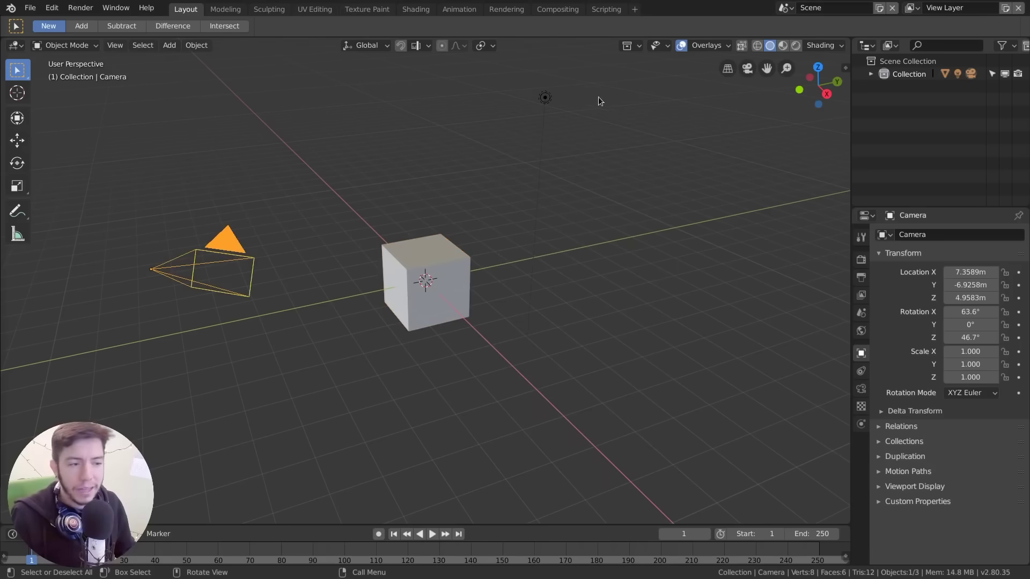
pyautogui.click(545, 98)
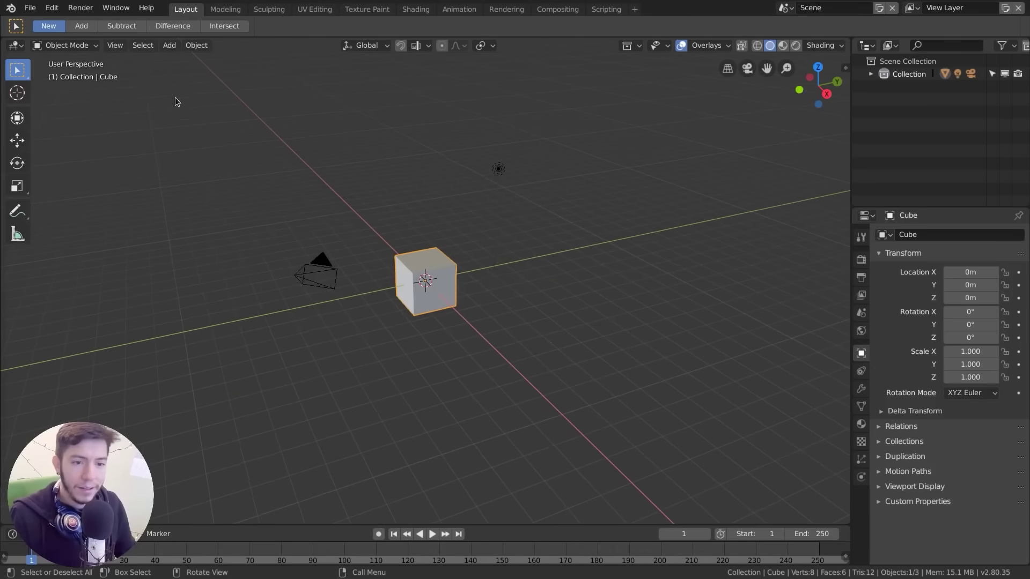
pyautogui.moveTo(175, 99); pyautogui.dragTo(671, 409)
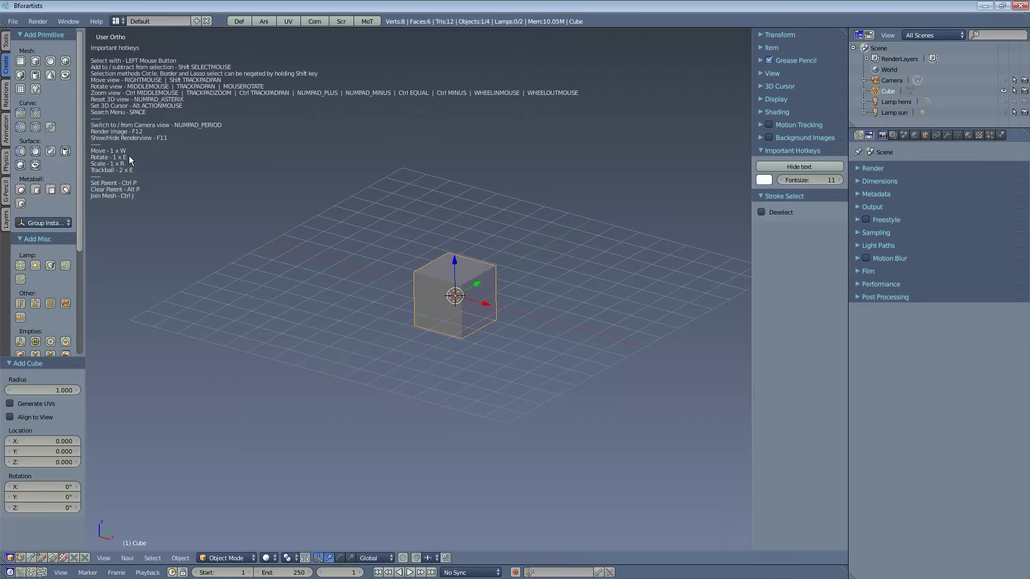
# Put the cube into Edit Mode and lower the Important Hotkeys font size to 10.
pyautogui.click(225, 558)
pyautogui.click(245, 535)
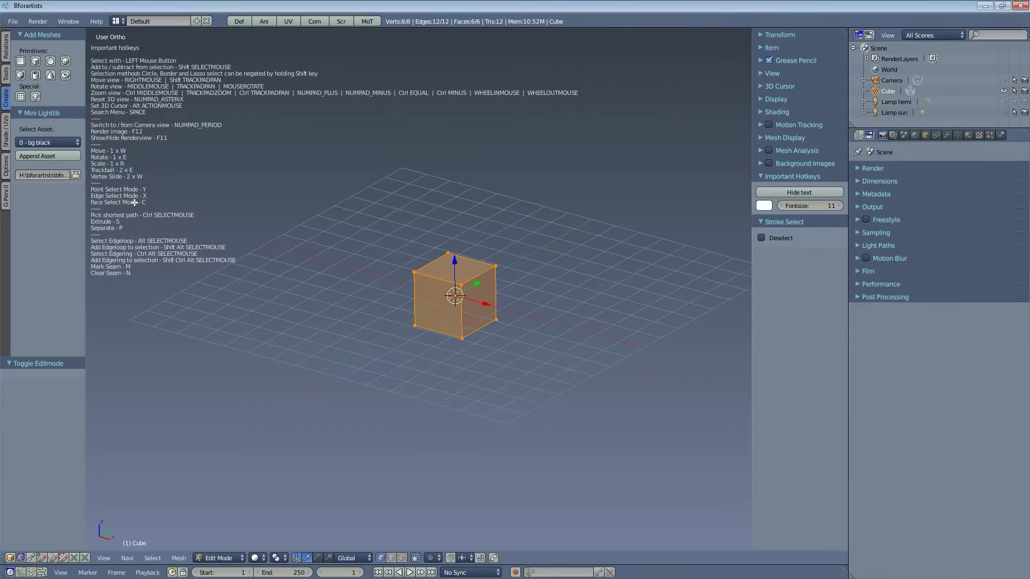
pyautogui.click(764, 205)
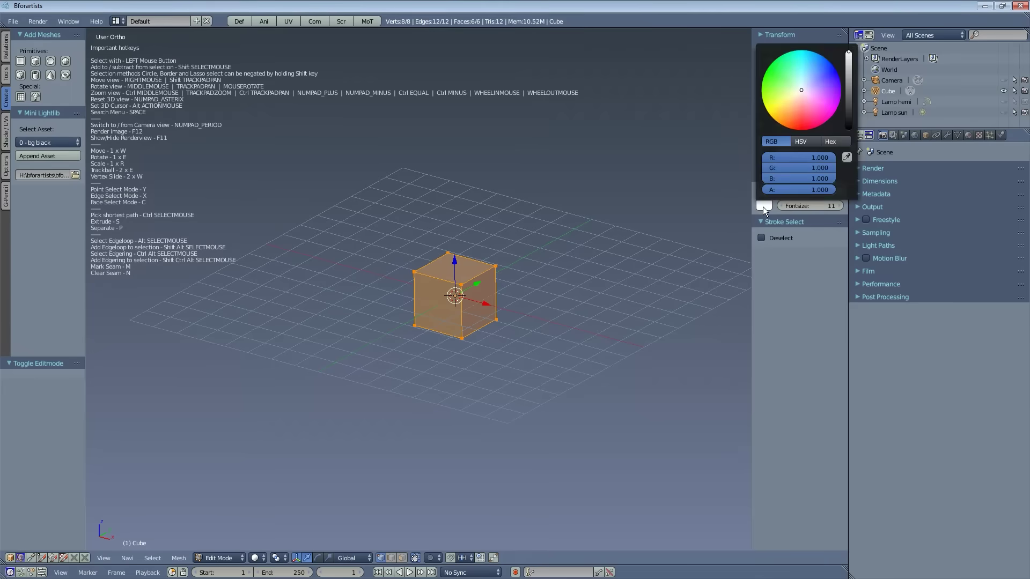
pyautogui.moveTo(811, 206)
pyautogui.mouseDown()
pyautogui.moveTo(821, 206)
pyautogui.moveTo(802, 206)
pyautogui.mouseUp()
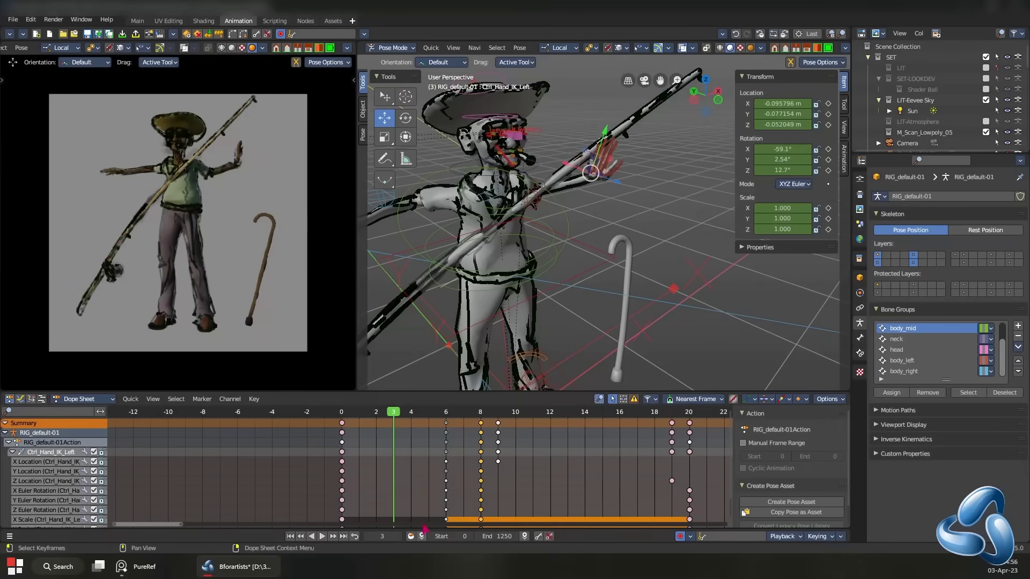
# Limit the timeline to frames 3 through 15 and play the animation.
pyautogui.click(421, 536)
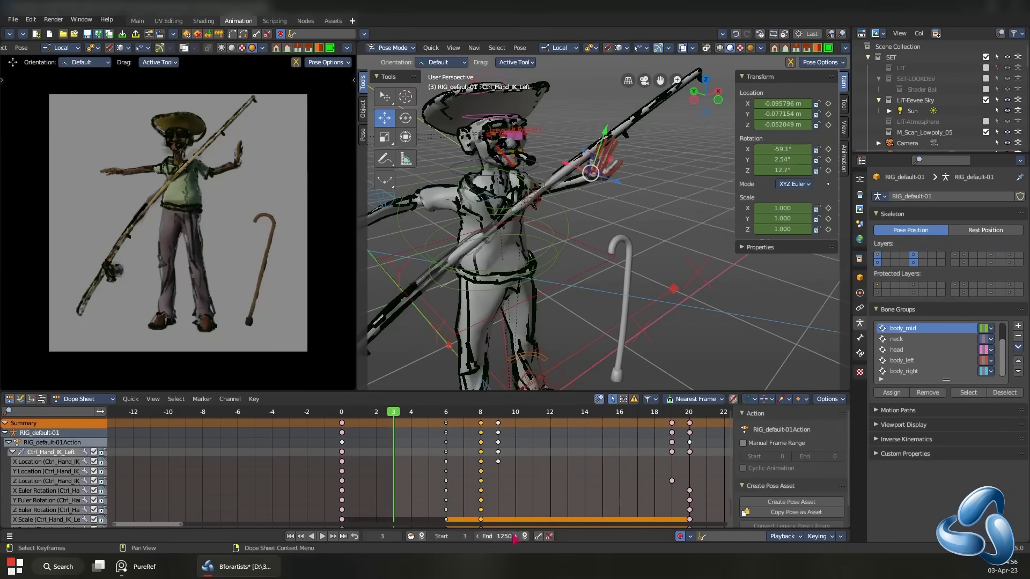
pyautogui.press('space')
pyautogui.click(524, 537)
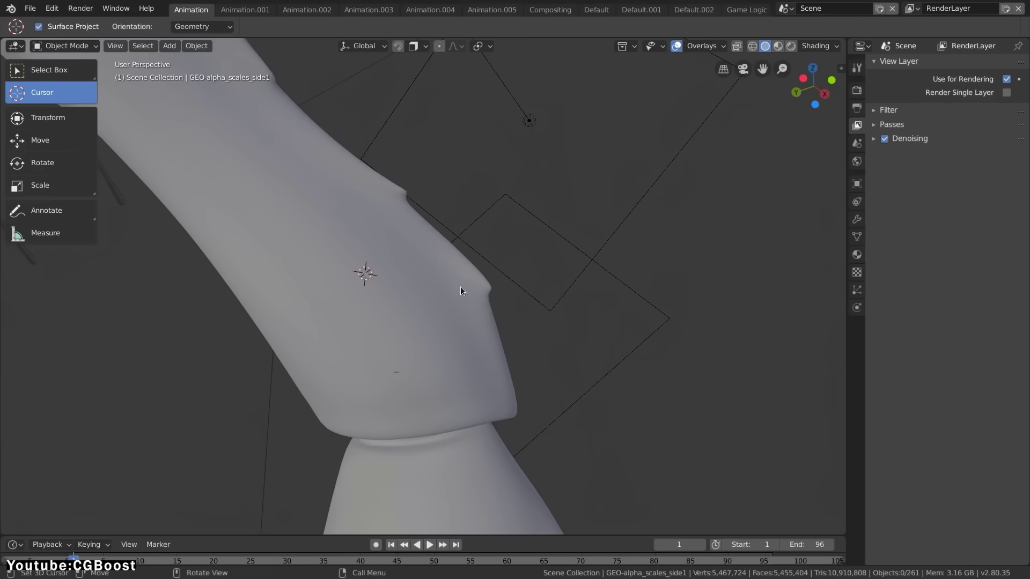
# Orbit around the staff model, then view the cube from the Front and Right presets.
pyautogui.moveTo(460, 290); pyautogui.dragTo(493, 258, button='middle')
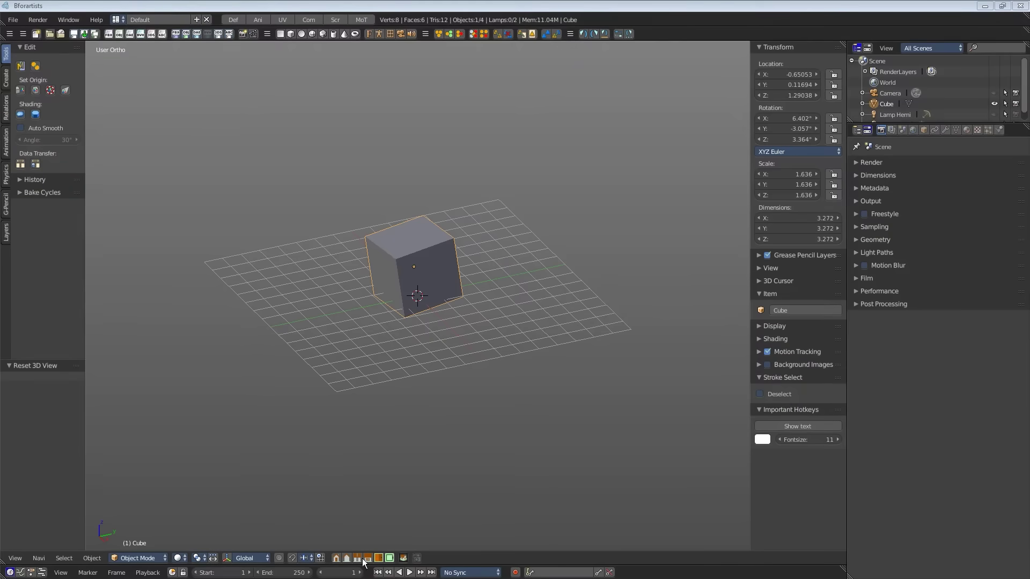
pyautogui.click(336, 558)
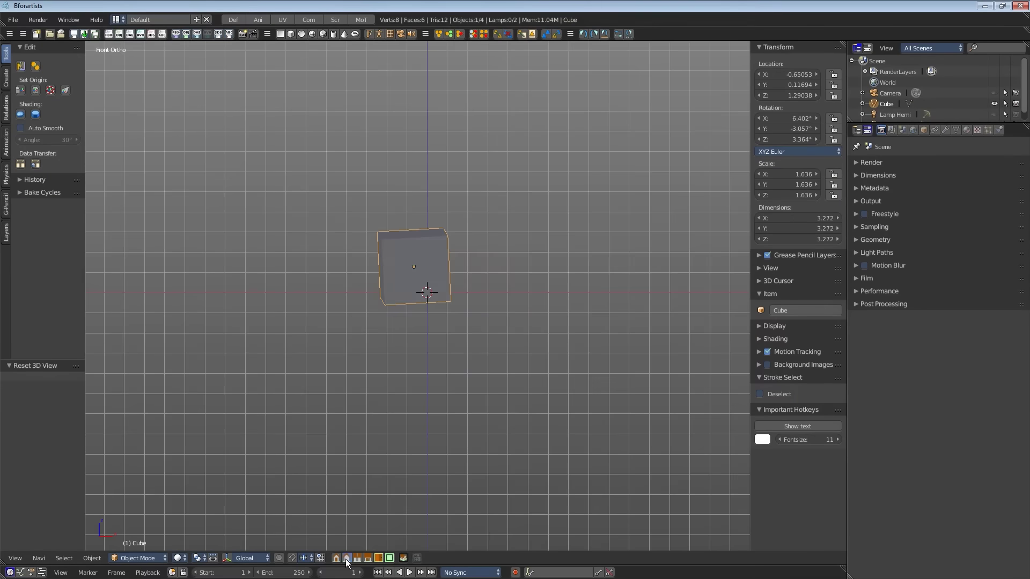
pyautogui.click(378, 559)
pyautogui.click(369, 558)
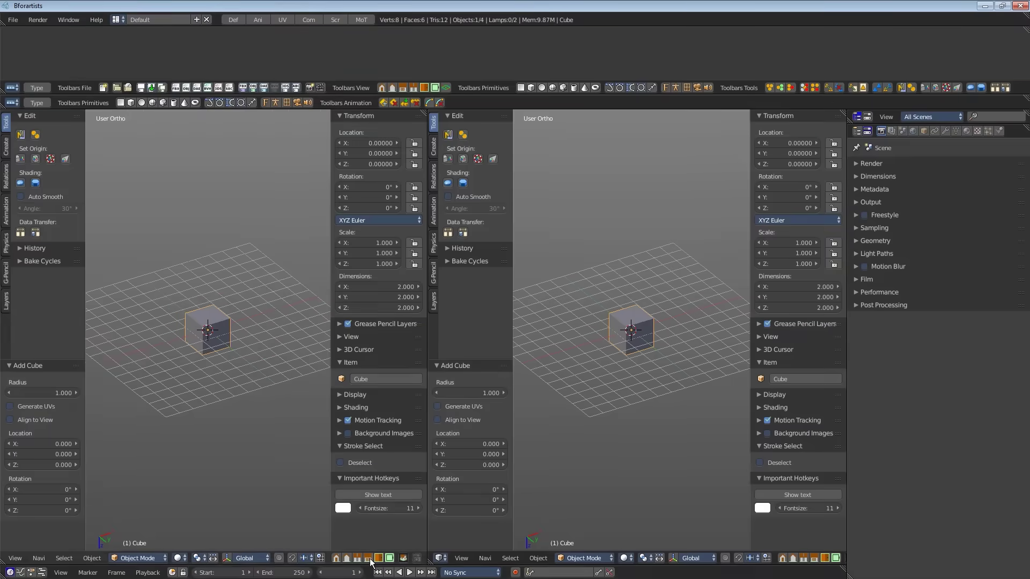
# Show the top view in the left viewport, orbit it, then view the cube from behind tilted.
pyautogui.press('KP_7')
pyautogui.moveTo(233, 449); pyautogui.dragTo(203, 354, button='middle')
pyautogui.click(392, 88)
pyautogui.moveTo(670, 332)
pyautogui.mouseDown(button='middle')
pyautogui.moveTo(691, 351)
pyautogui.moveTo(671, 316)
pyautogui.mouseUp(button='middle')
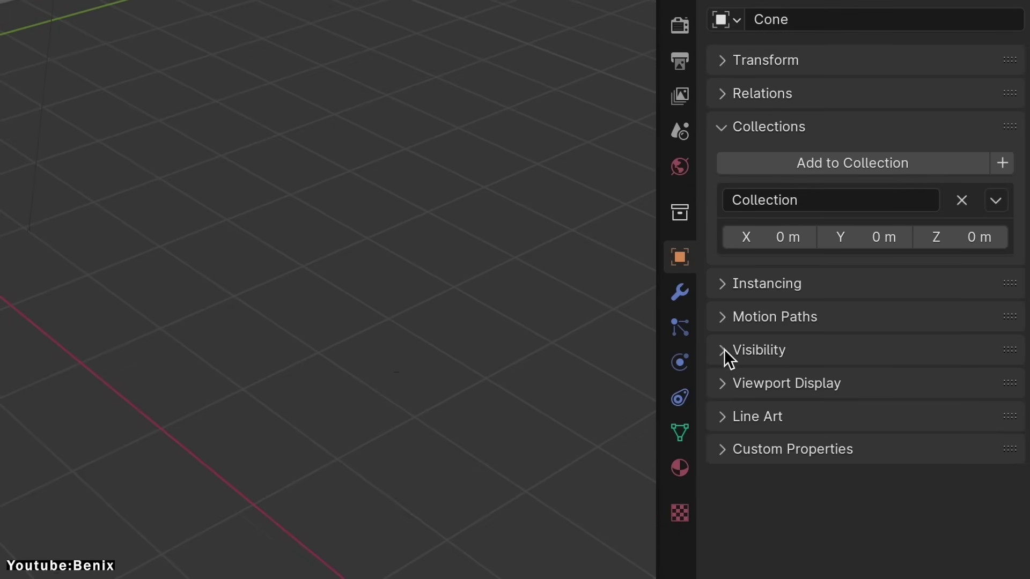
# Expand the cone's Visibility, Motion Paths and Transform panels.
pyautogui.click(724, 349)
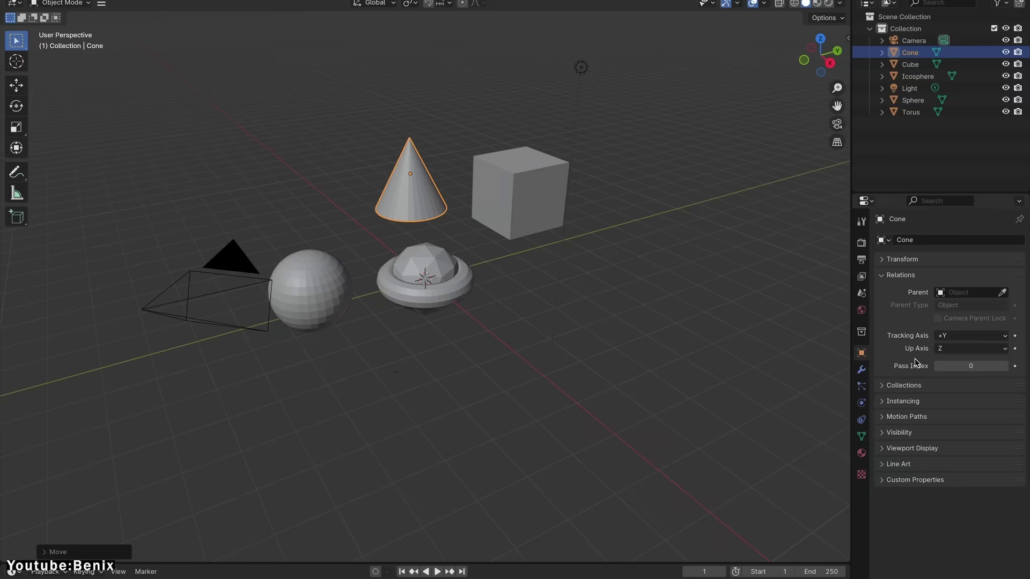
pyautogui.keyDown('ctrl'); pyautogui.click(907, 417); pyautogui.keyUp('ctrl')
pyautogui.click(902, 259)
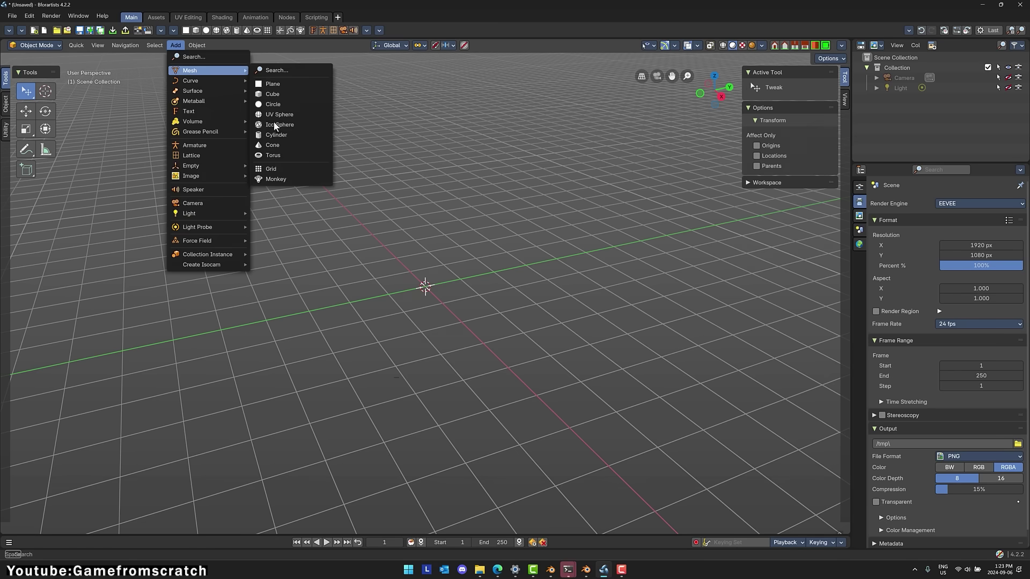
# Add and move a cone, delete it, and add a Monkey mesh in its place.
pyautogui.click(276, 145)
pyautogui.moveTo(424, 286); pyautogui.dragTo(395, 299)
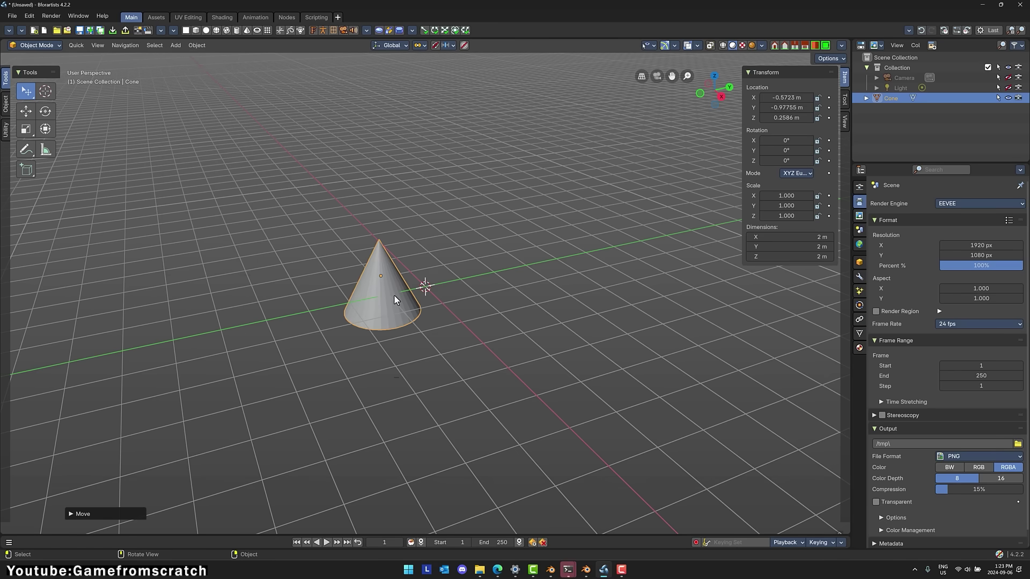
pyautogui.press('Delete')
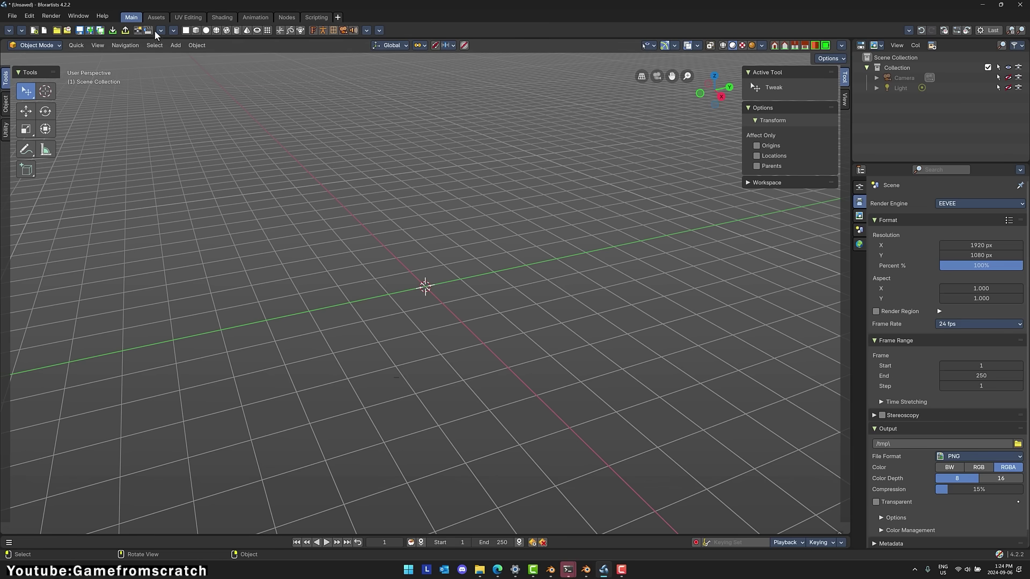
pyautogui.click(175, 45)
pyautogui.moveTo(184, 60)
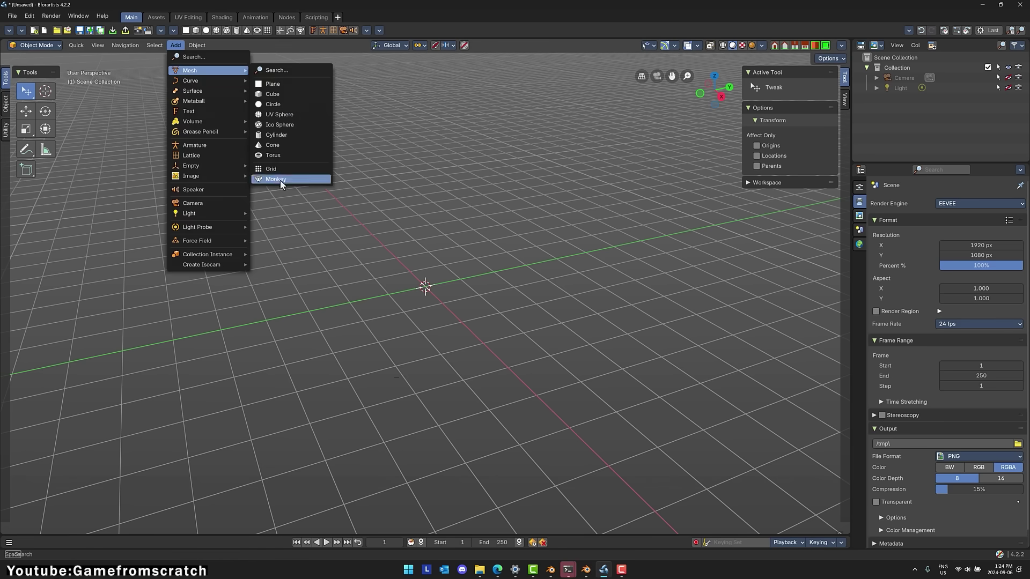
pyautogui.click(281, 181)
# Enter Edit Mode with the mesh editing toolbar, return to Object Mode, and raise the asset shelf.
pyautogui.press('Tab')
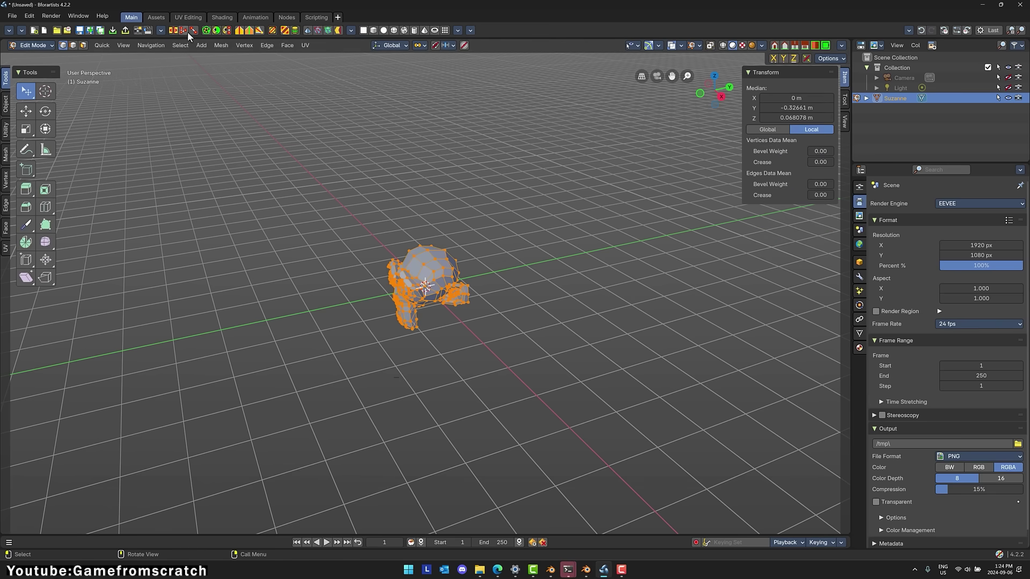
pyautogui.click(161, 30)
pyautogui.click(140, 80)
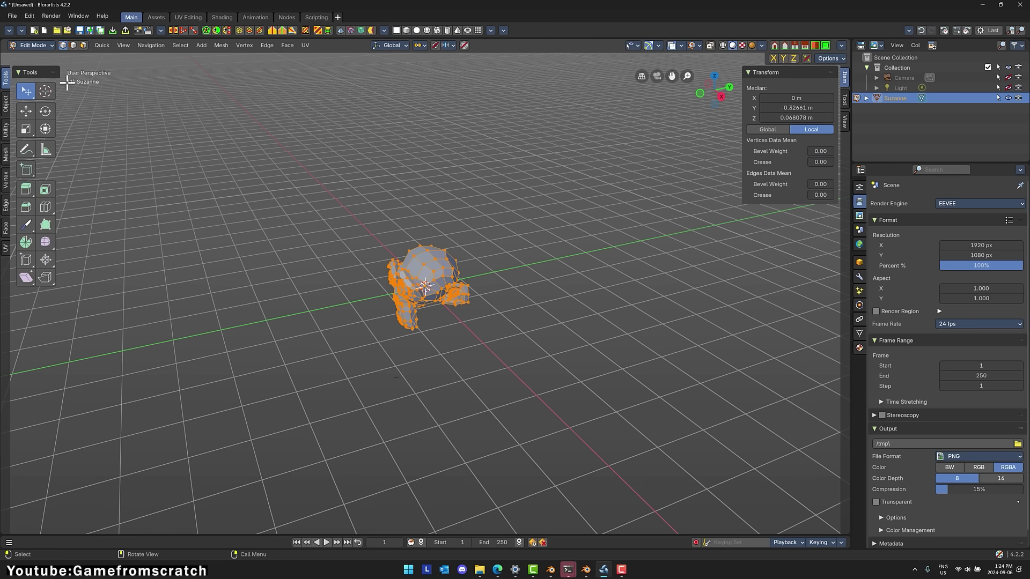
pyautogui.press('Tab')
pyautogui.moveTo(840, 538); pyautogui.dragTo(430, 421)
# Filter the asset shelf to Ceramic materials and switch the viewport to Material Preview.
pyautogui.click(12, 422)
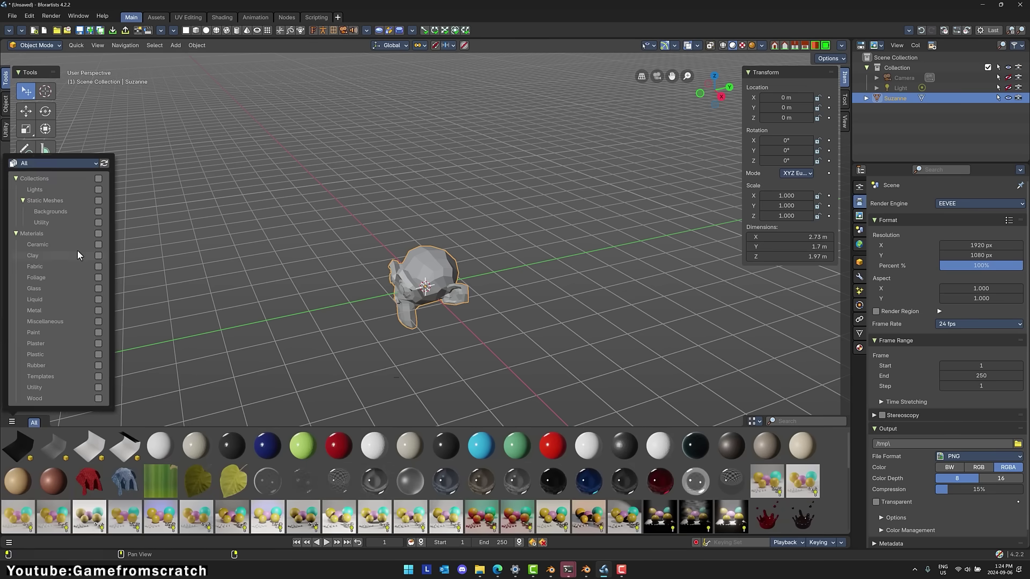
pyautogui.click(60, 423)
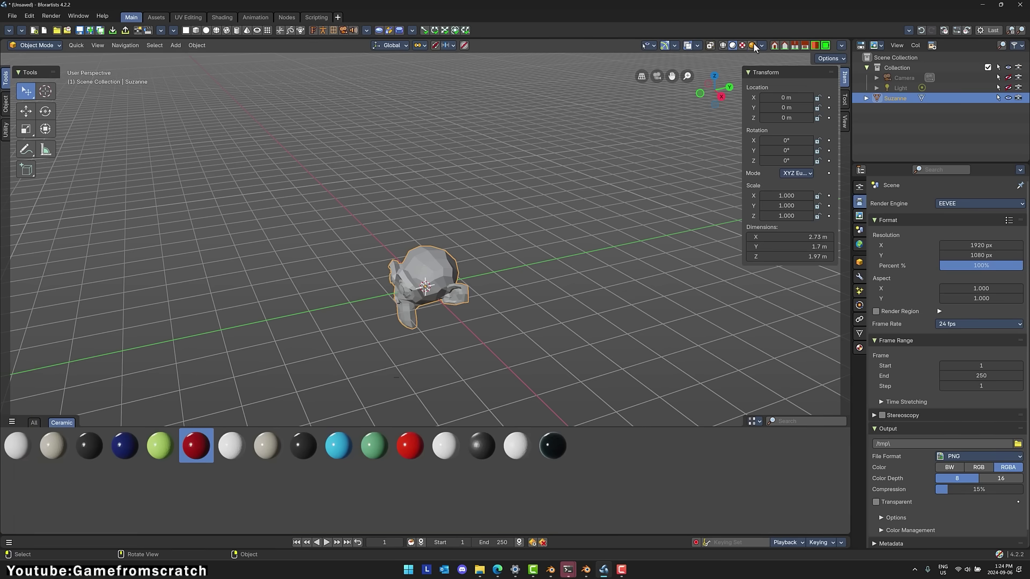
pyautogui.click(742, 45)
pyautogui.moveTo(449, 315)
pyautogui.mouseDown(button='middle')
pyautogui.moveTo(536, 341)
pyautogui.moveTo(170, 482)
pyautogui.mouseUp(button='middle')
# Add a Grease Pencil Stroke object, switch it to Draw Mode, and pick the hard eraser.
pyautogui.click(177, 46)
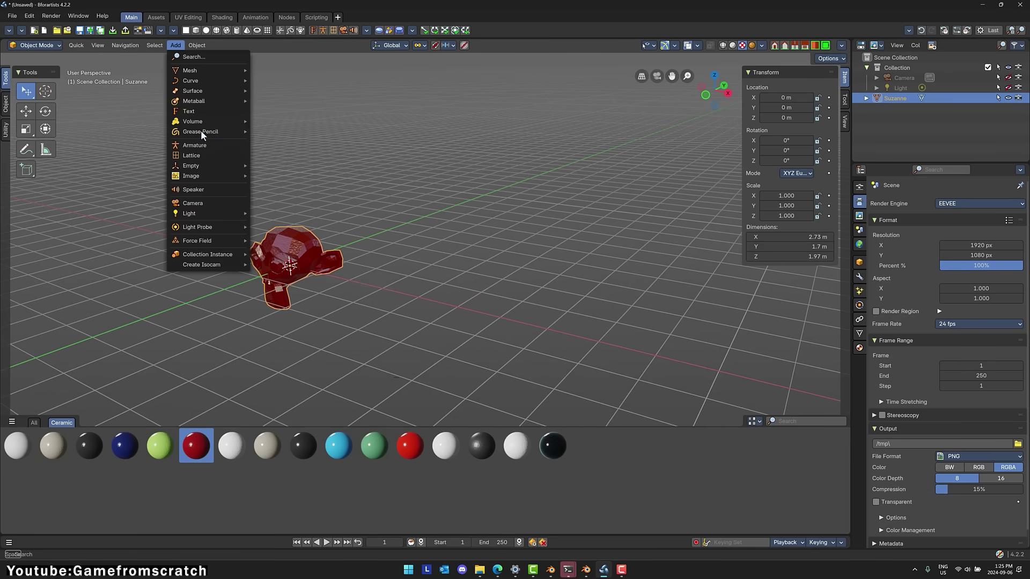
pyautogui.moveTo(203, 134)
pyautogui.click(268, 142)
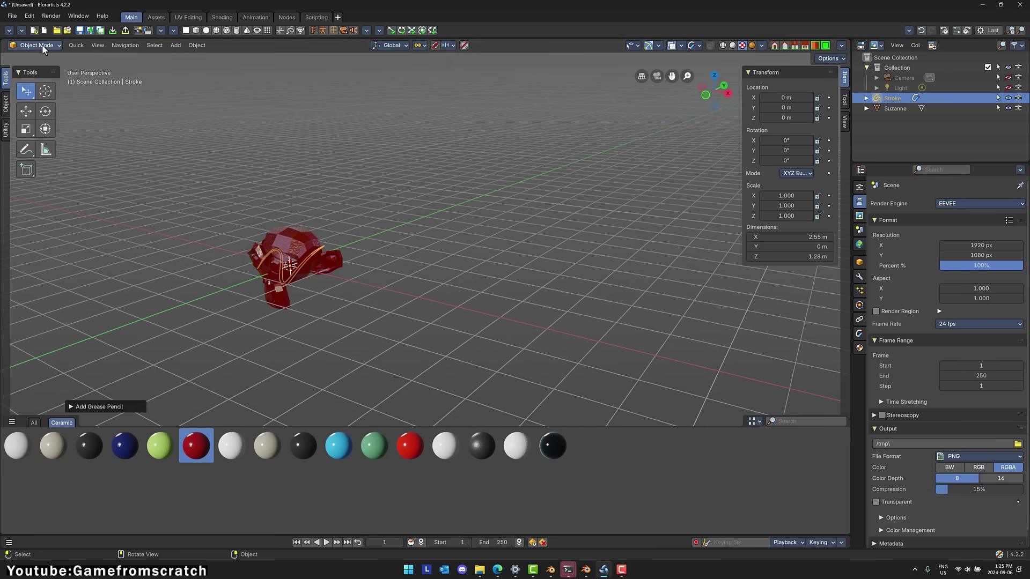
pyautogui.click(43, 46)
pyautogui.click(38, 82)
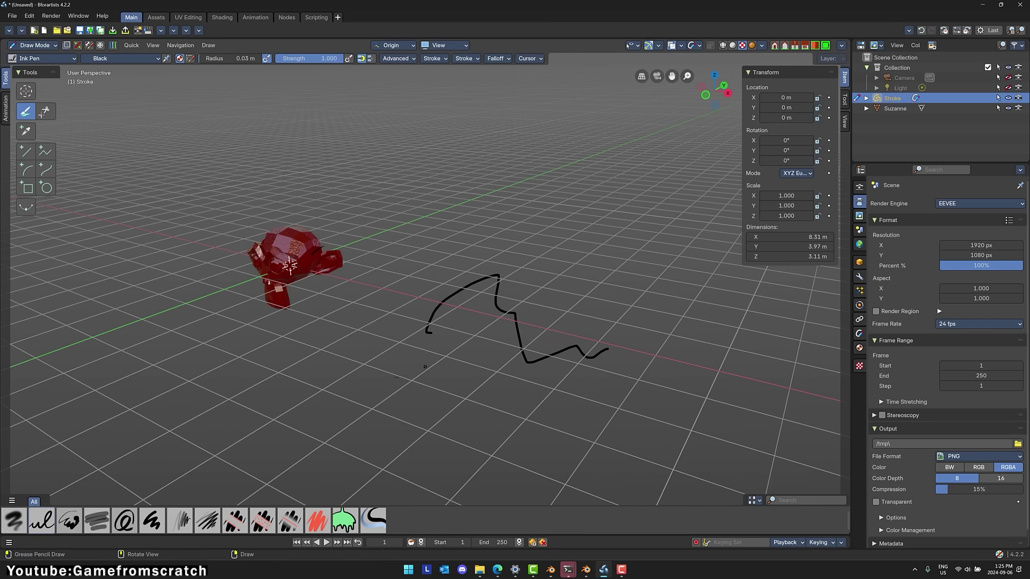
pyautogui.press('ctrl')
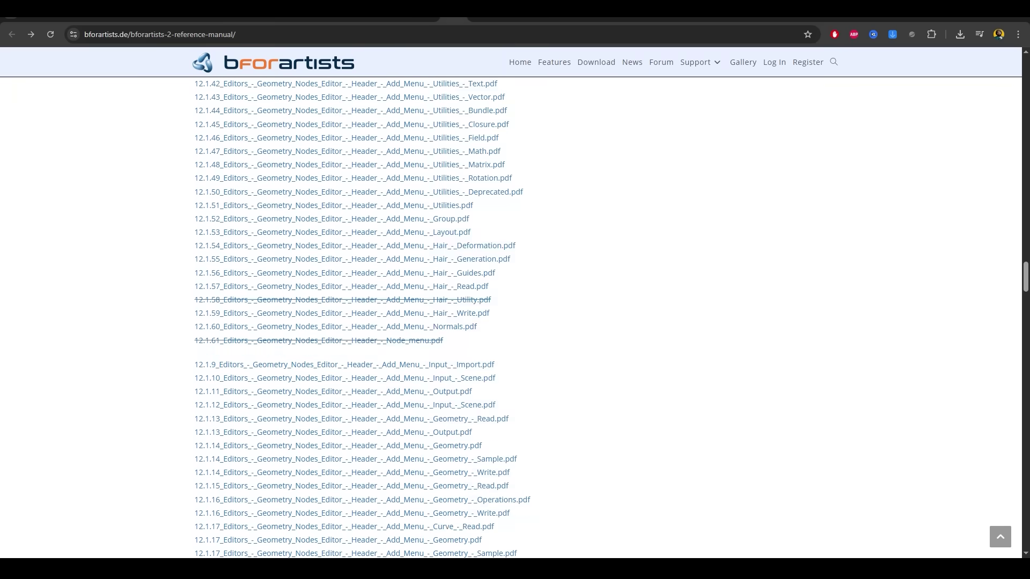
# Scroll the reference manual page down to the 26_Editors Properties Editor PDF links.
pyautogui.scroll(-15, 515, 316)
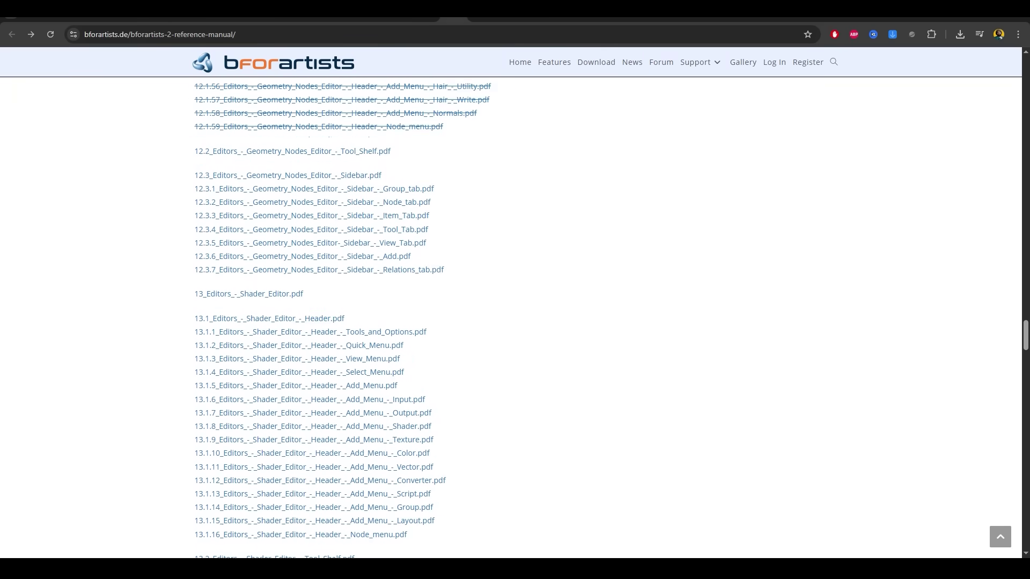
pyautogui.scroll(-15, 514, 317)
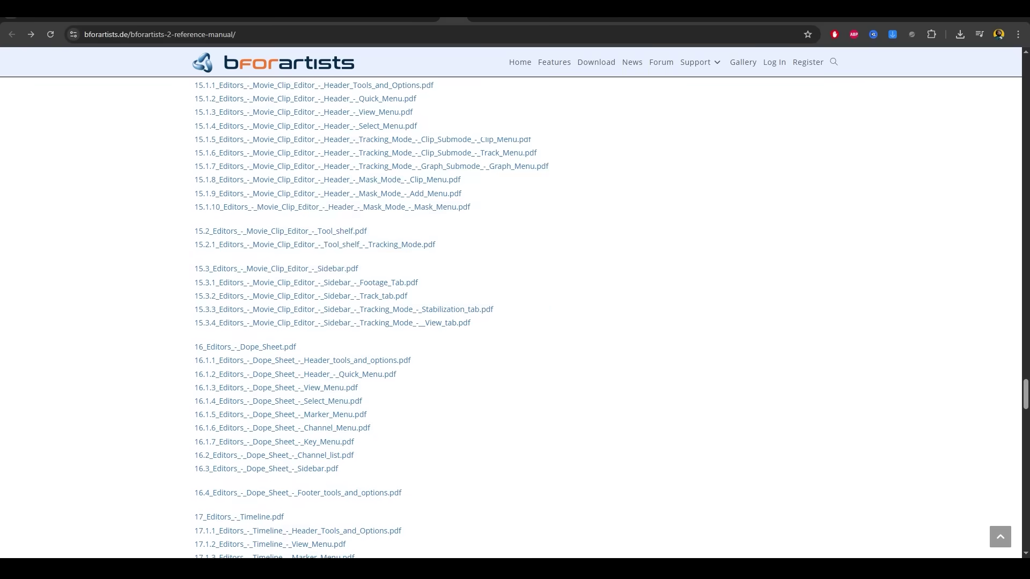
pyautogui.scroll(-20, 515, 317)
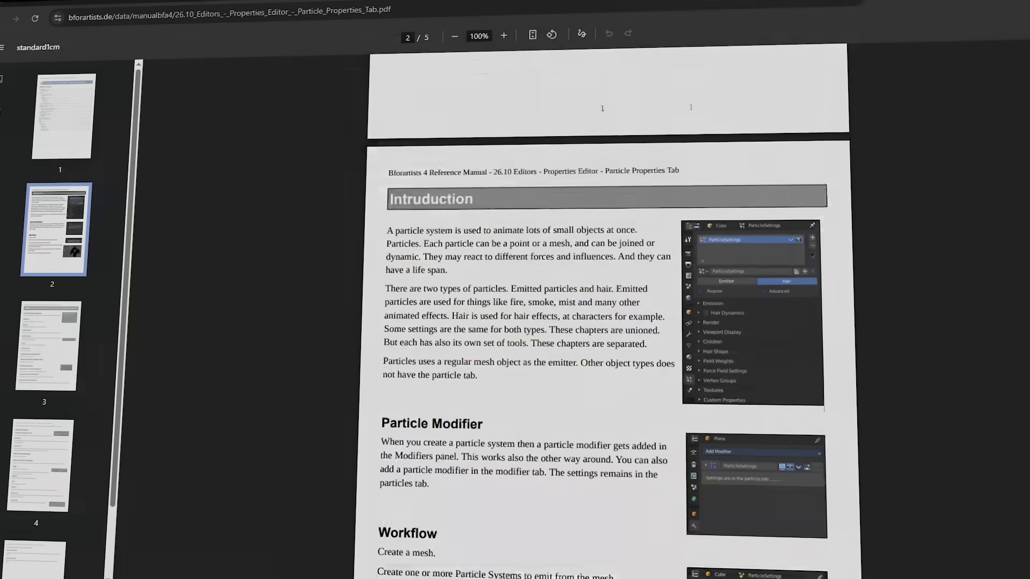
# Scroll the Particle Properties Tab PDF from page 3 to the Particle property section on page 4.
pyautogui.scroll(-5, 605, 308)
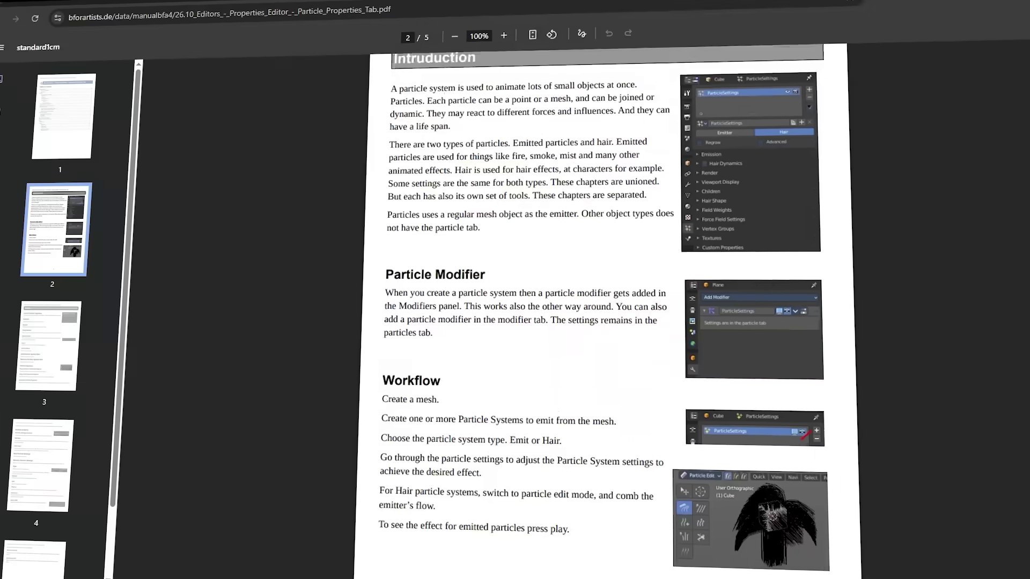
pyautogui.scroll(-6, 605, 308)
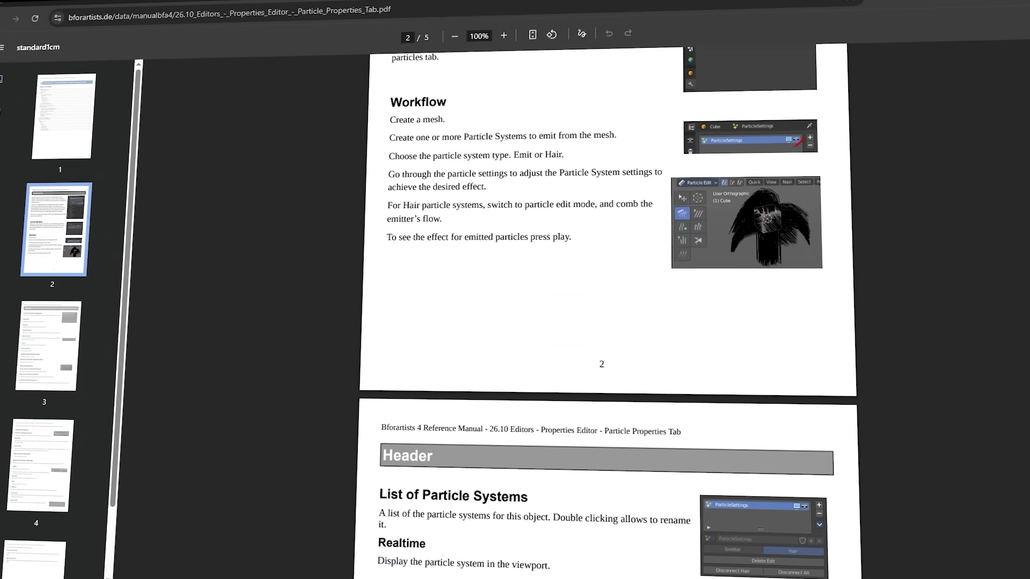
pyautogui.scroll(-6, 605, 308)
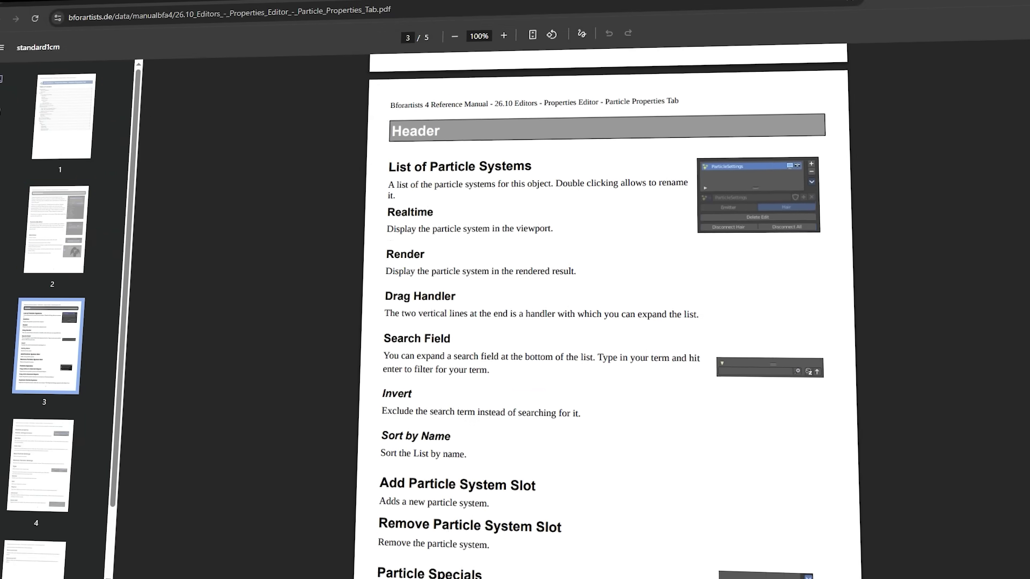
pyautogui.scroll(-6, 605, 308)
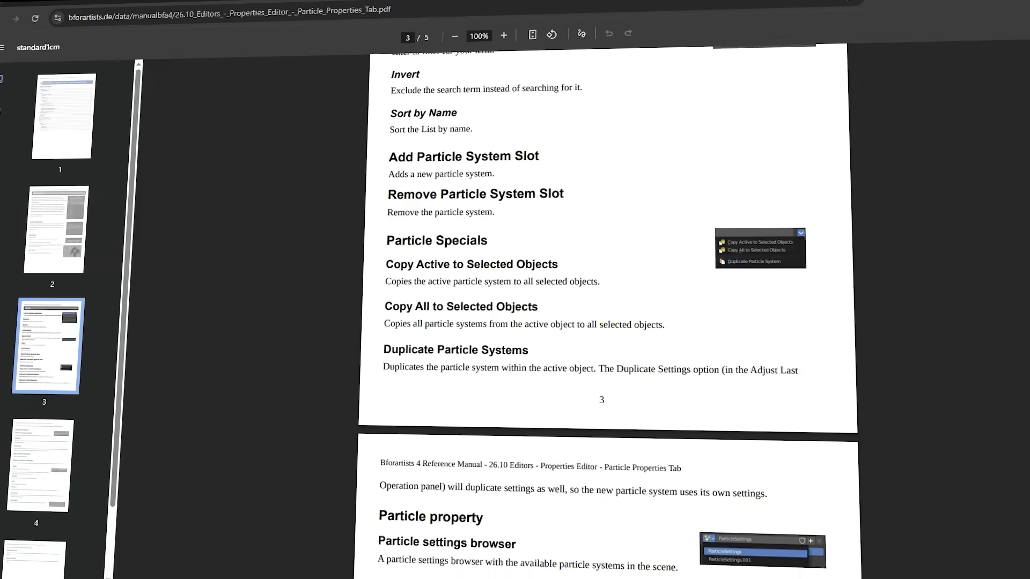
pyautogui.scroll(-4, 605, 308)
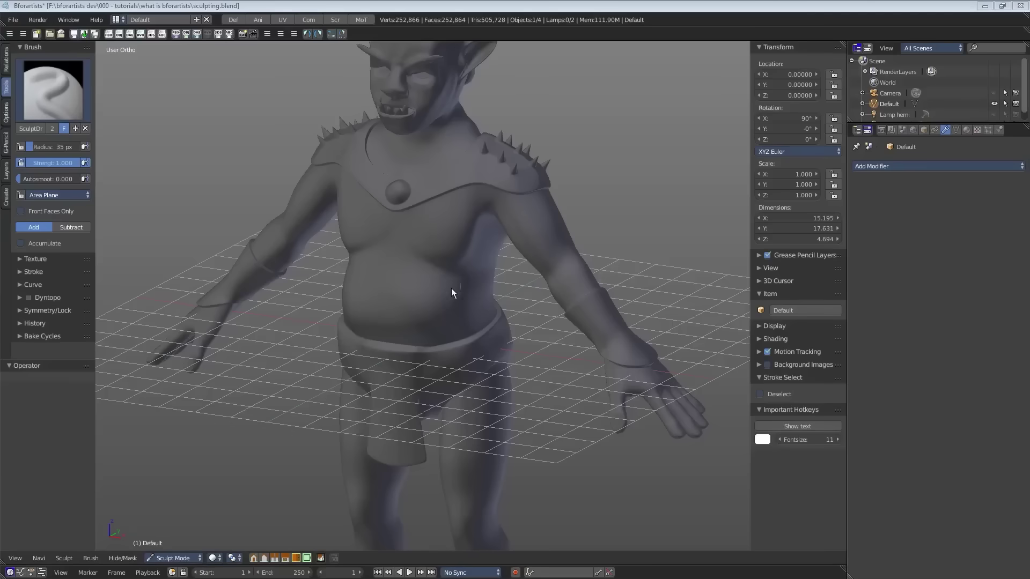
pyautogui.scroll(5, 456, 304)
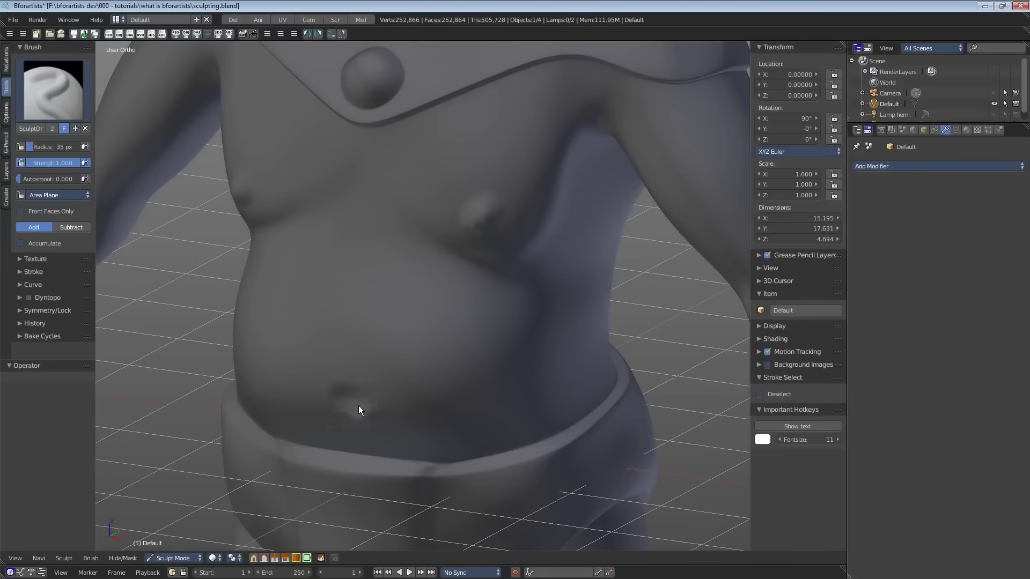
# Play the goat animation from the timeline.
pyautogui.scroll(-2, 431, 396)
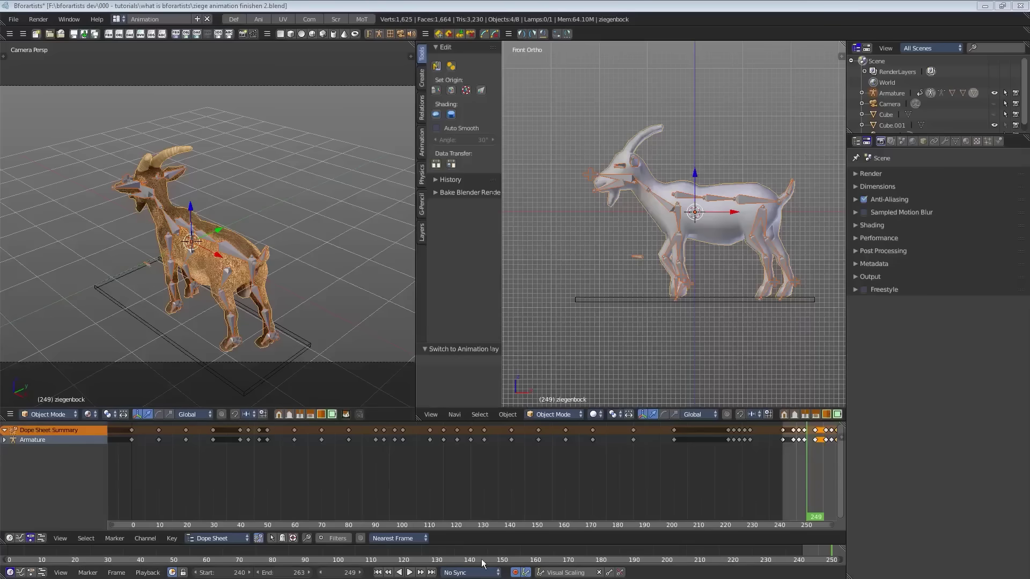
pyautogui.click(409, 573)
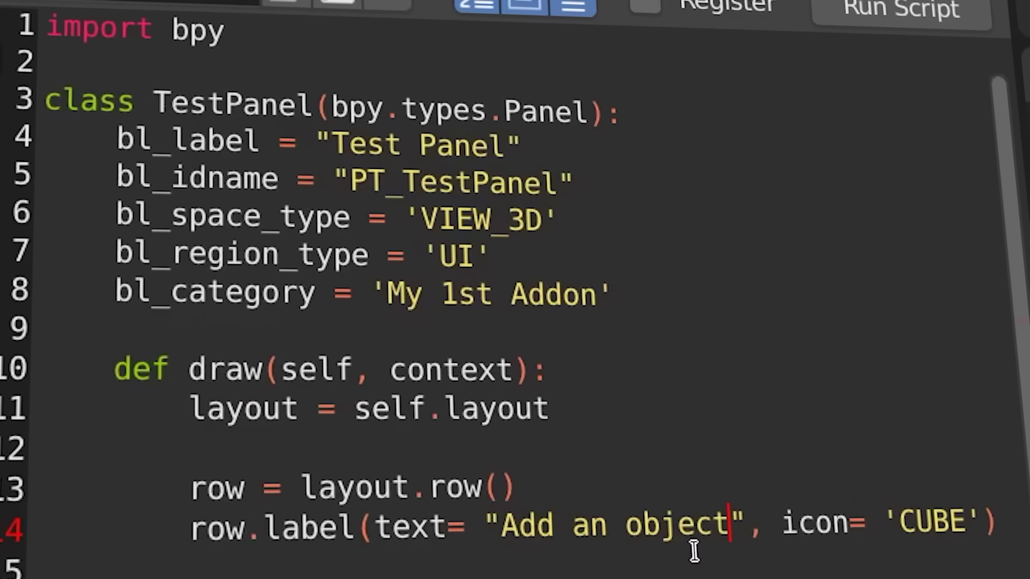
pyautogui.scroll(-1, 533, 370)
# Jump to line 14's end, move the Hue Saturation node up, and start the Cycles table render.
pyautogui.press('End')
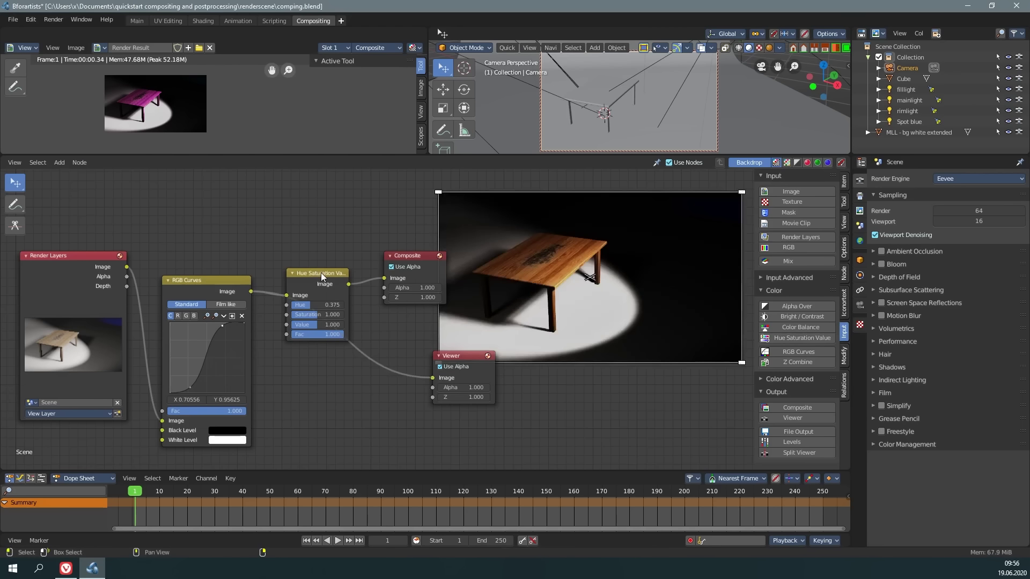
pyautogui.moveTo(320, 273); pyautogui.dragTo(321, 239)
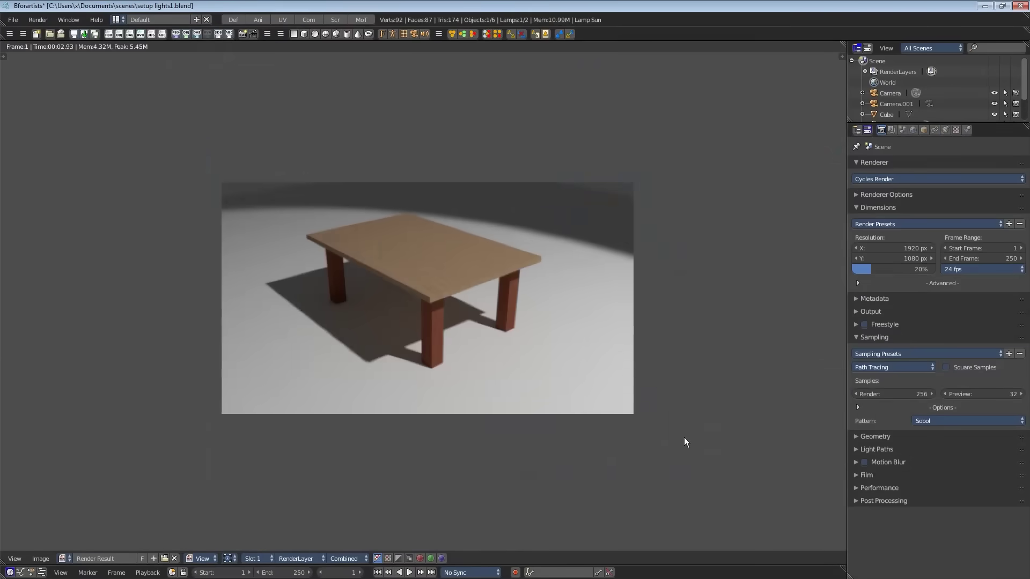
pyautogui.press('F12')
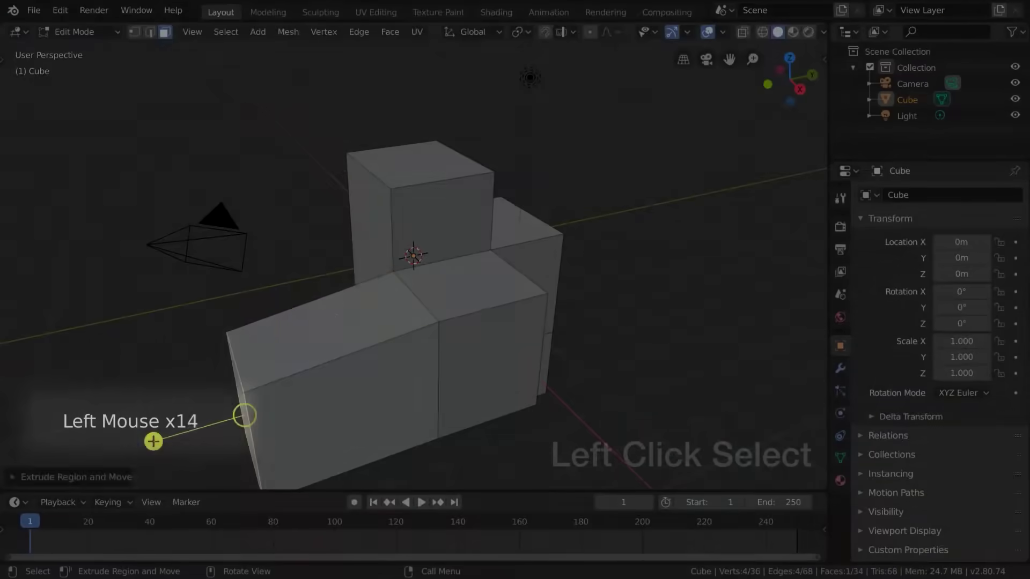
# Extrude another block from the mesh, up and to the left, with the Extrude tool.
pyautogui.click(178, 344)
pyautogui.click(298, 102)
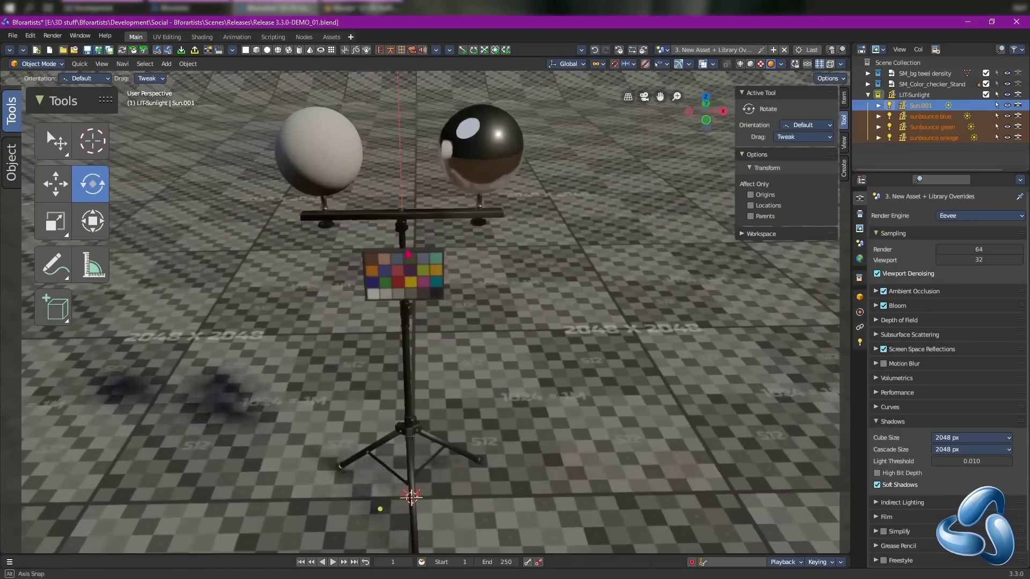
# Orbit the view around the sphere and colour-checker stand.
pyautogui.moveTo(429, 290); pyautogui.dragTo(526, 290, button='middle')
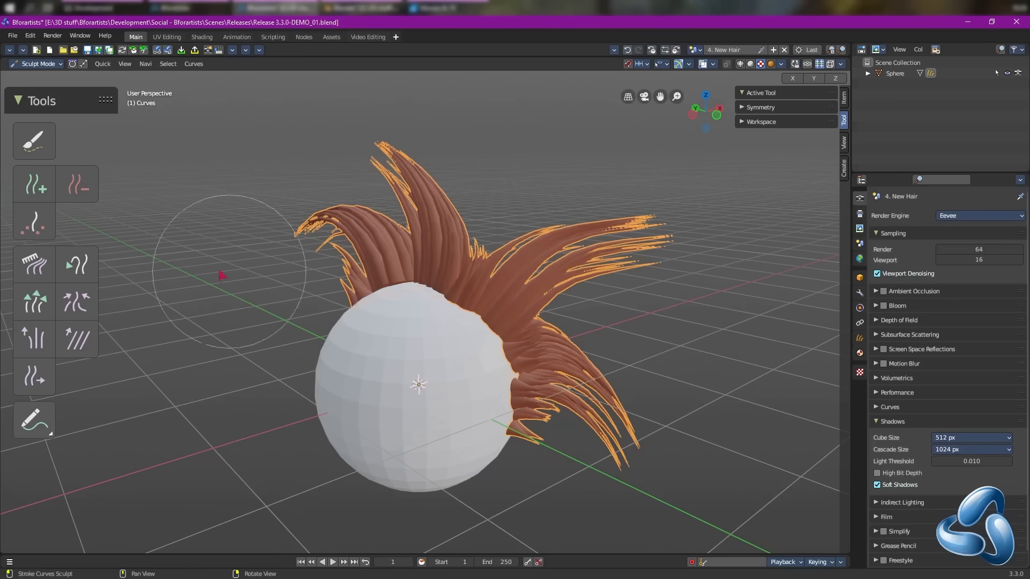
# Paint new hair strands onto the sphere with the Add curves brush, redoing the first stroke.
pyautogui.click(35, 184)
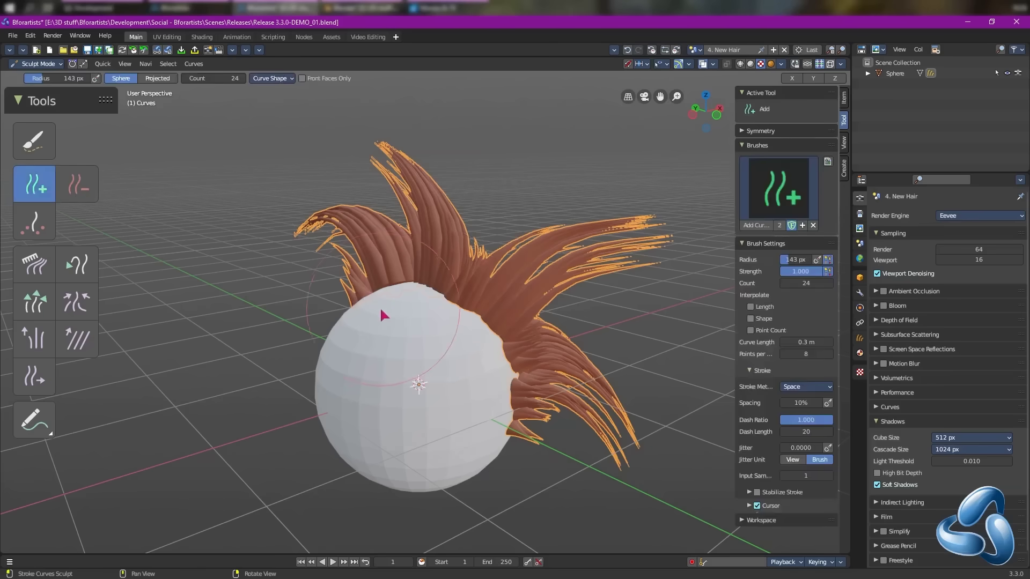
pyautogui.moveTo(386, 305)
pyautogui.mouseDown()
pyautogui.moveTo(449, 332)
pyautogui.moveTo(484, 395)
pyautogui.mouseUp()
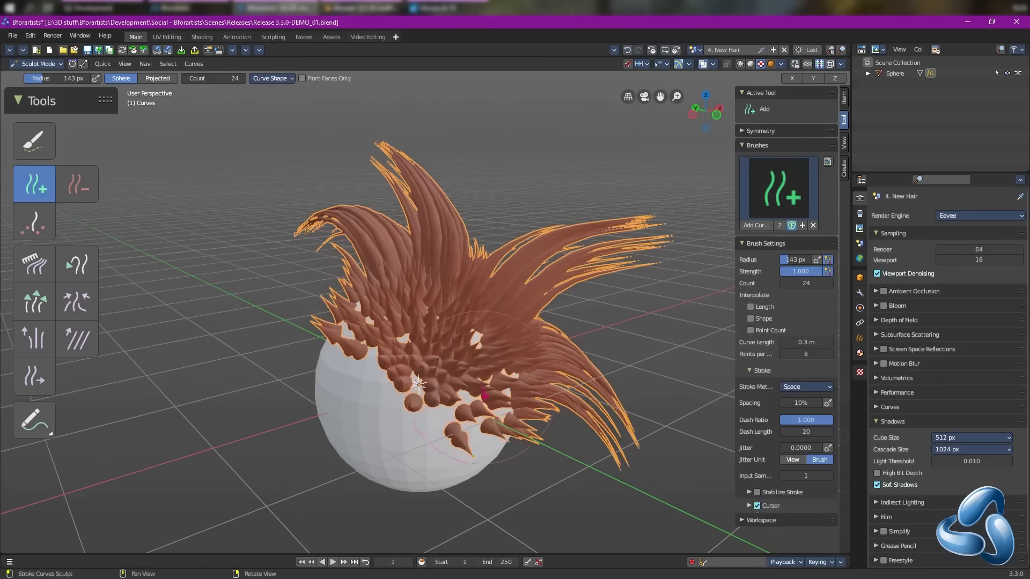
pyautogui.hotkey('ctrl', 'z')
pyautogui.moveTo(386, 311); pyautogui.dragTo(363, 324)
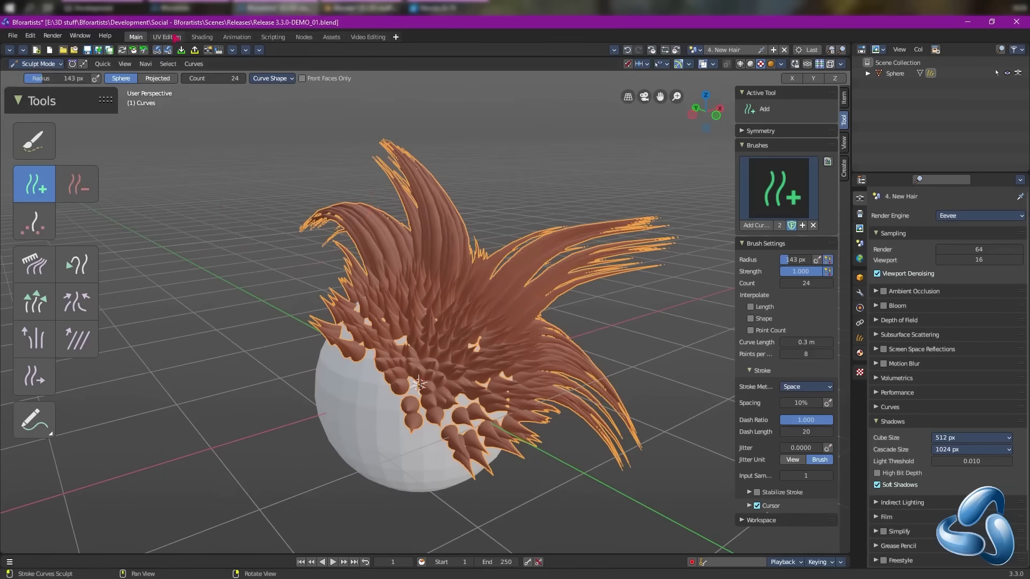
# In the Nodes workspace, bend the Float Curve to change the strands' thickness.
pyautogui.click(309, 38)
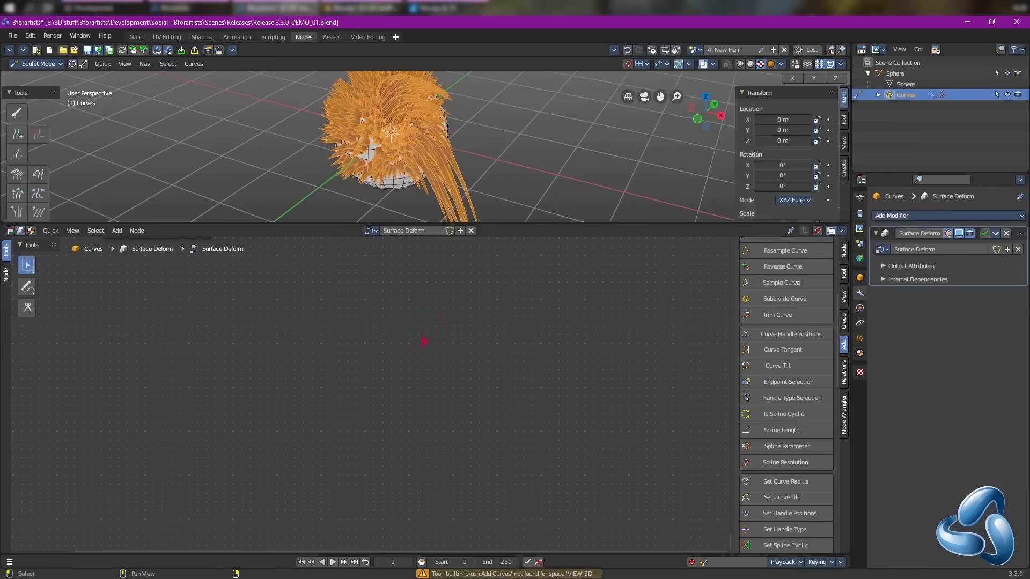
pyautogui.scroll(-4, 424, 342)
pyautogui.scroll(3, 461, 396)
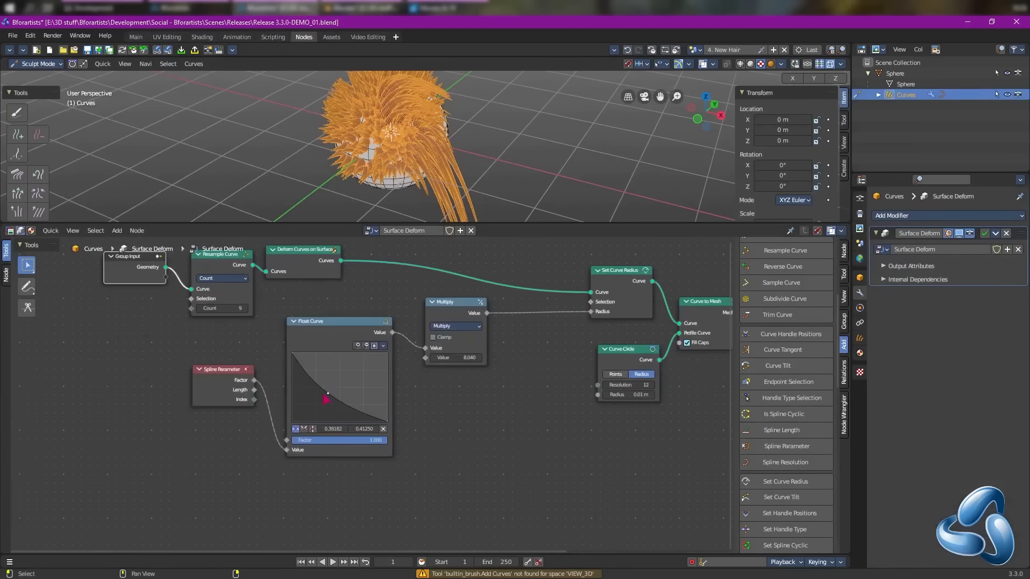
pyautogui.moveTo(334, 386); pyautogui.dragTo(358, 371)
# Orbit around the spheres and resize the sculpt brush radius to 244 px.
pyautogui.scroll(4, 408, 145)
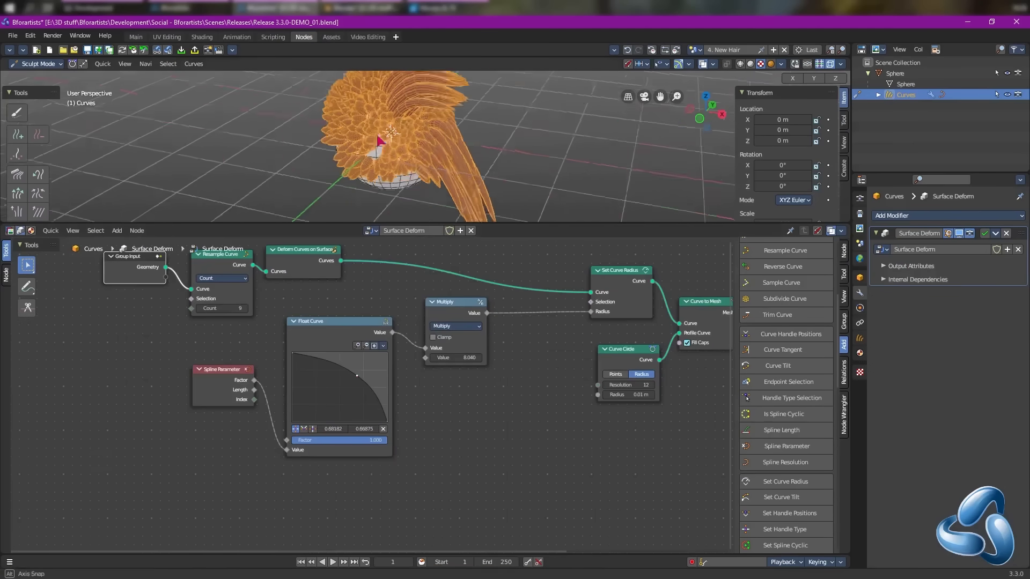
pyautogui.moveTo(408, 145); pyautogui.dragTo(542, 146, button='middle')
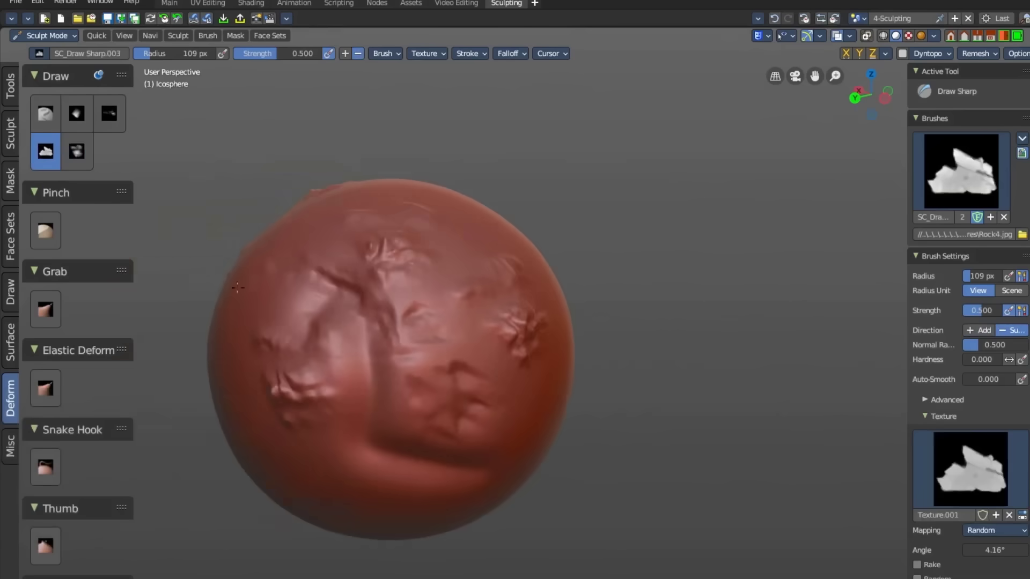
pyautogui.moveTo(374, 281)
pyautogui.mouseDown(button='middle')
pyautogui.moveTo(529, 329)
pyautogui.moveTo(511, 352)
pyautogui.mouseUp(button='middle')
pyautogui.press('f')
pyautogui.click(435, 391)
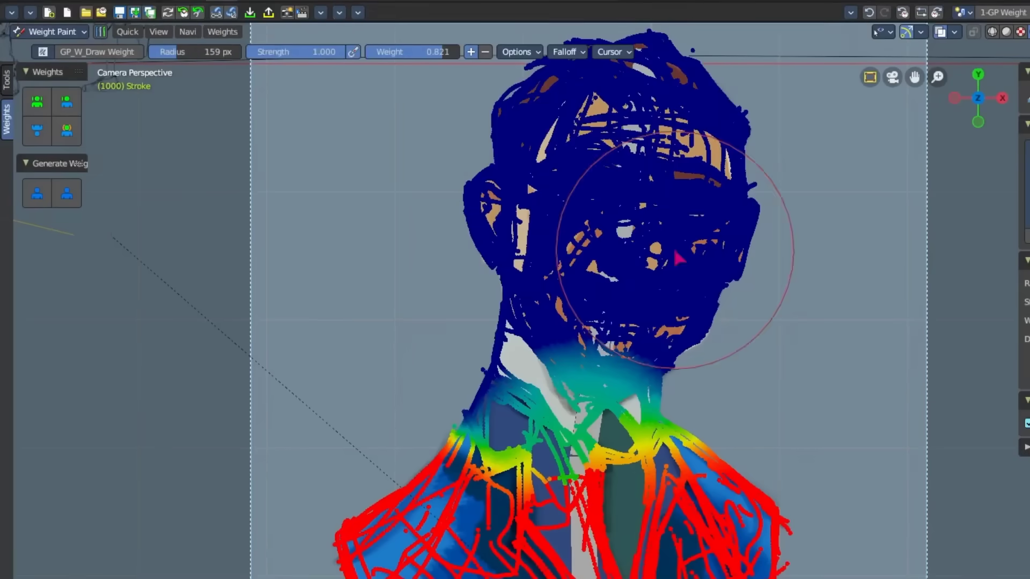
# Start Sample Weight from the Weights menu, then preview the DiffCol pass through Viewer 2.
pyautogui.click(222, 32)
pyautogui.click(249, 46)
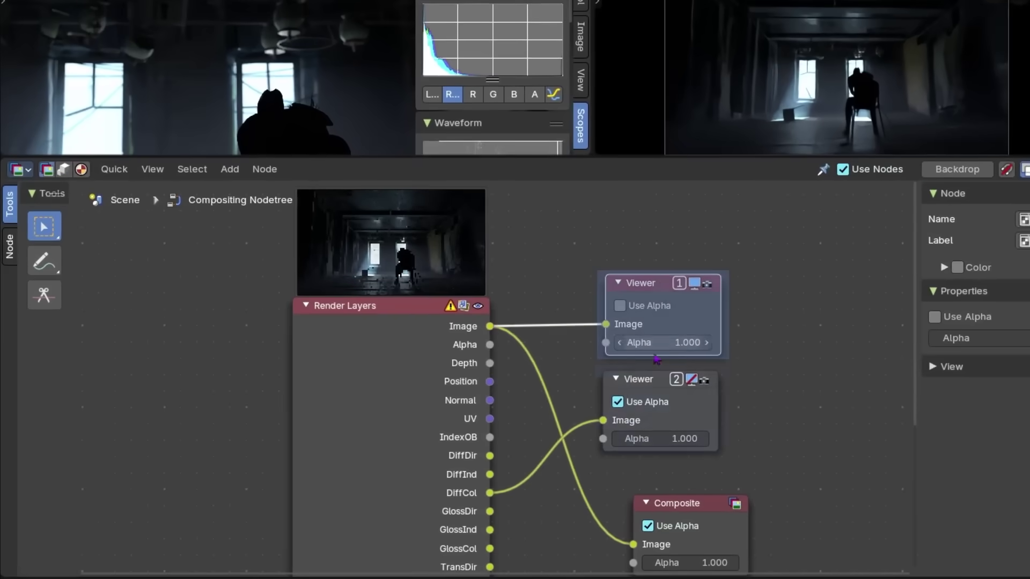
pyautogui.click(651, 380)
pyautogui.click(152, 169)
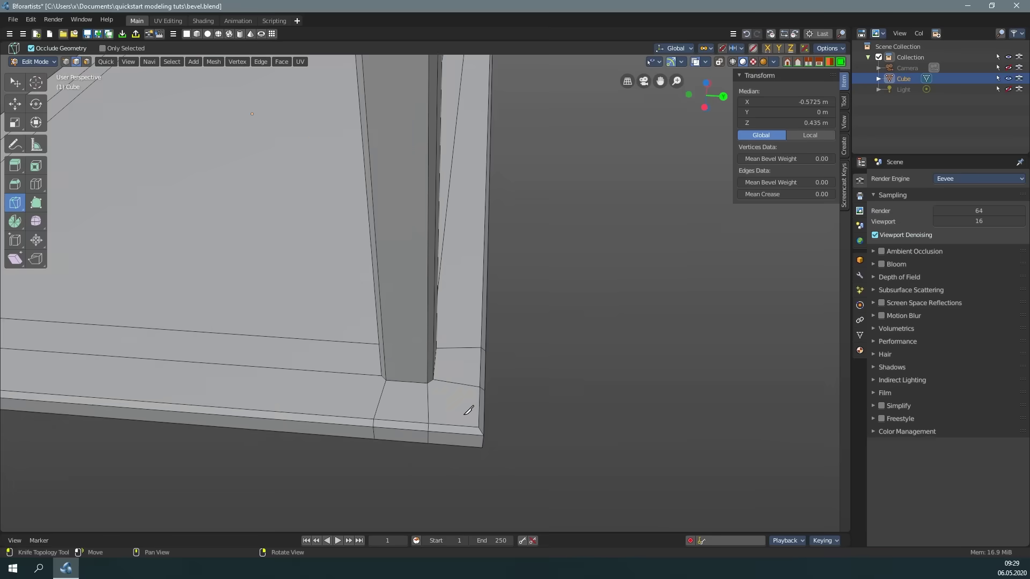
# Cancel the unfinished knife cut, then orbit and pan along the board's bevelled corner.
pyautogui.scroll(-3, 471, 409)
pyautogui.rightClick(486, 329)
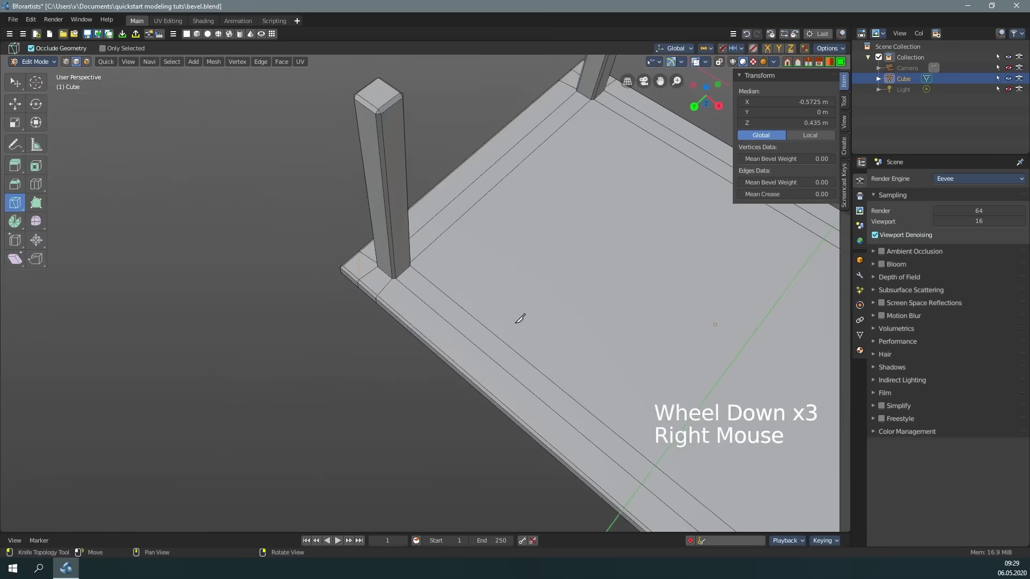
pyautogui.moveTo(524, 313); pyautogui.dragTo(214, 577, button='middle')
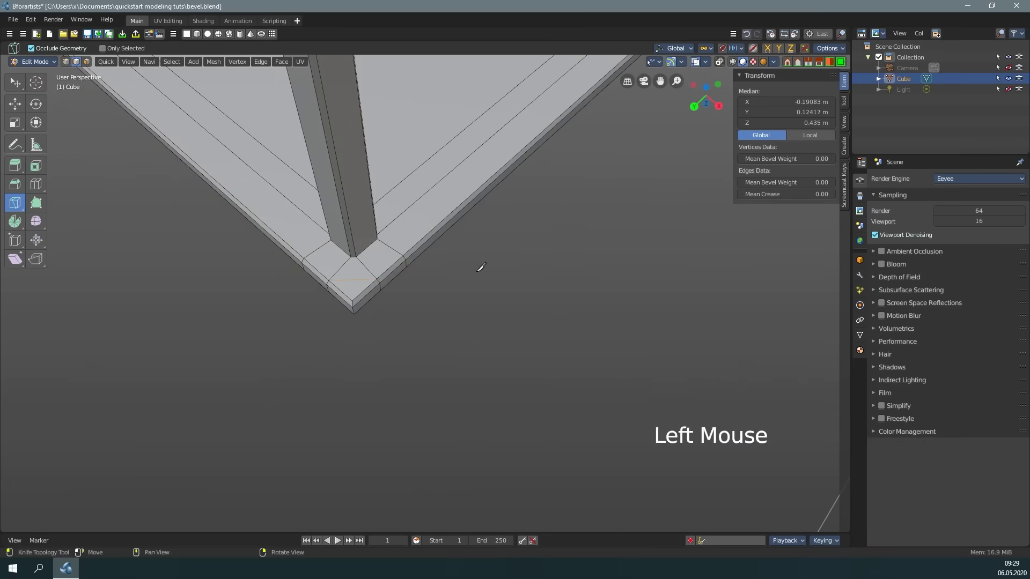
pyautogui.moveTo(480, 267); pyautogui.dragTo(335, 231, button='middle')
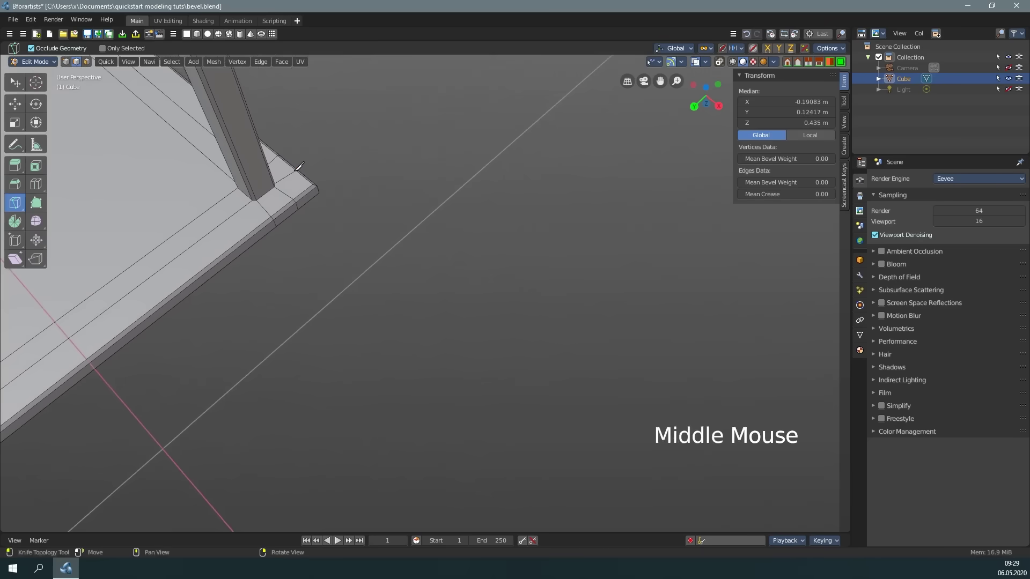
pyautogui.moveTo(300, 192); pyautogui.dragTo(246, 230, button='middle')
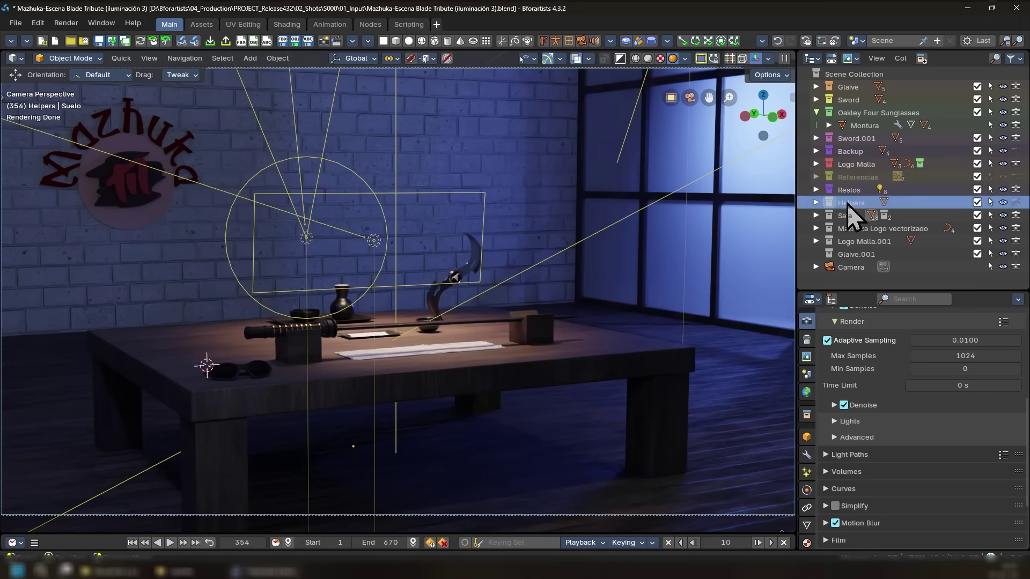
# Tag one Outliner collection yellow and another green, then expand the collections.
pyautogui.rightClick(847, 202)
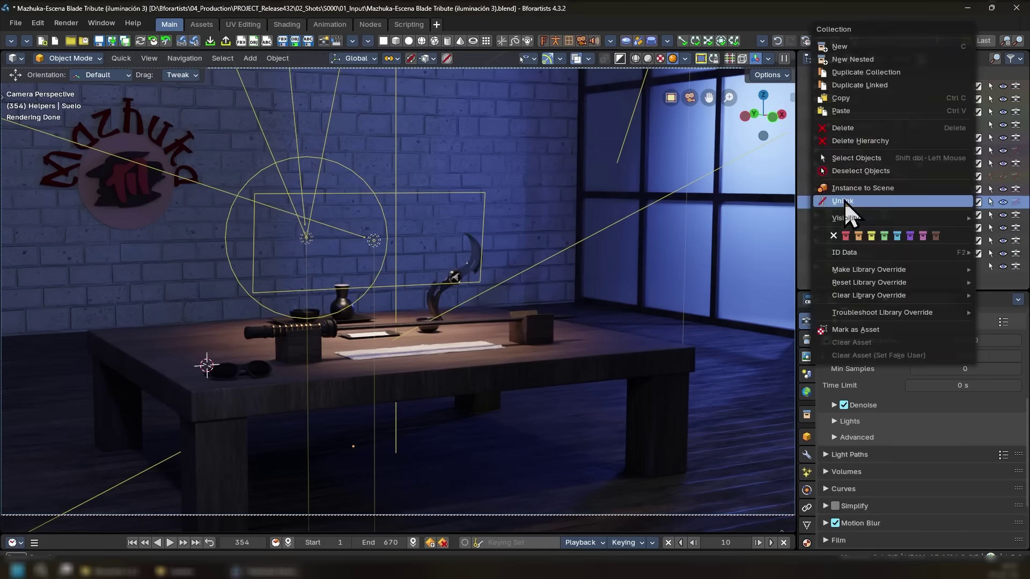
pyautogui.click(871, 236)
pyautogui.rightClick(880, 227)
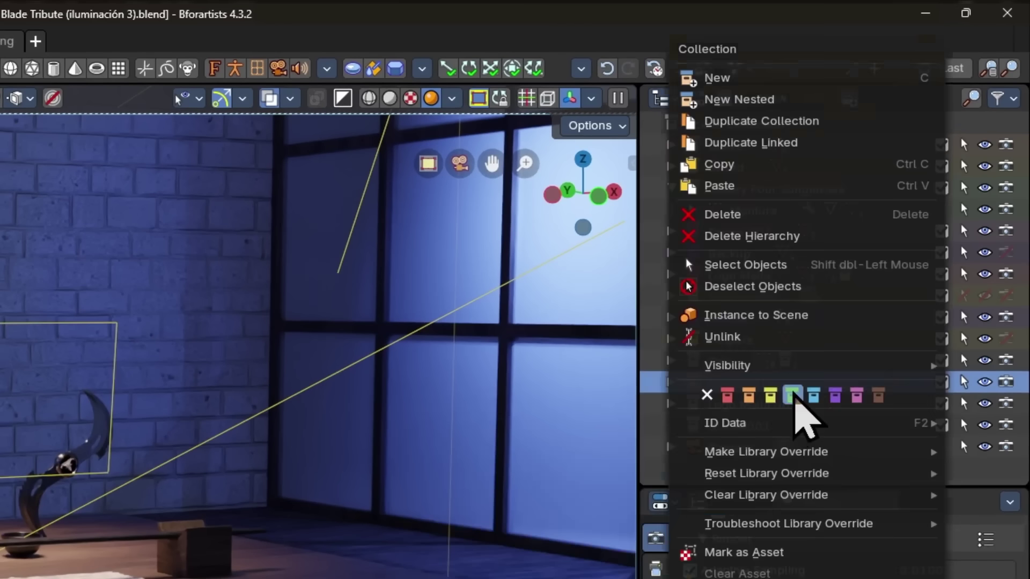
pyautogui.click(793, 397)
pyautogui.click(671, 285)
# Switch the hanging-skulls viewport from rendered to solid, then wireframe shading.
pyautogui.scroll(-5, 782, 356)
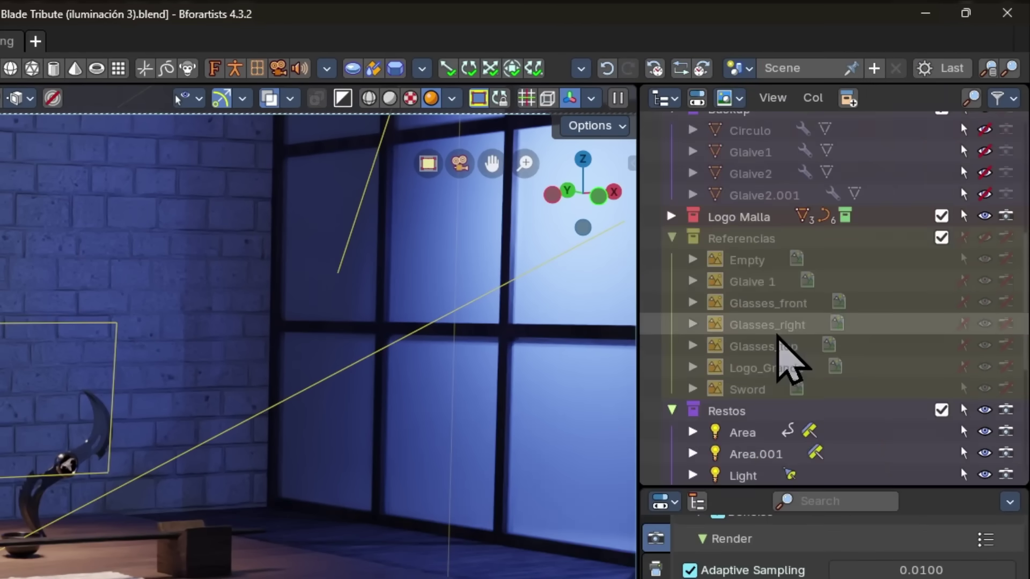
pyautogui.scroll(-5, 767, 338)
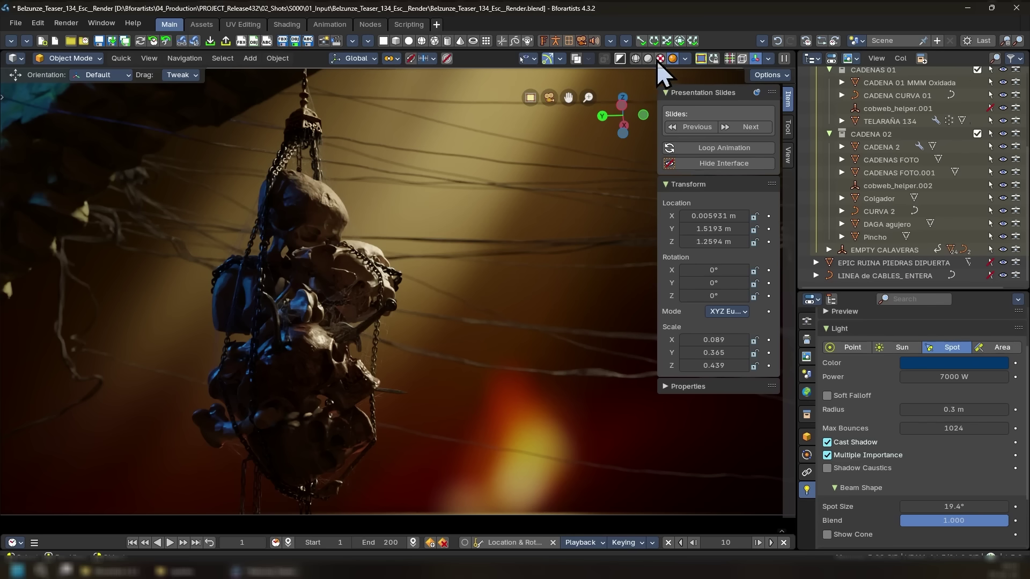
pyautogui.click(647, 58)
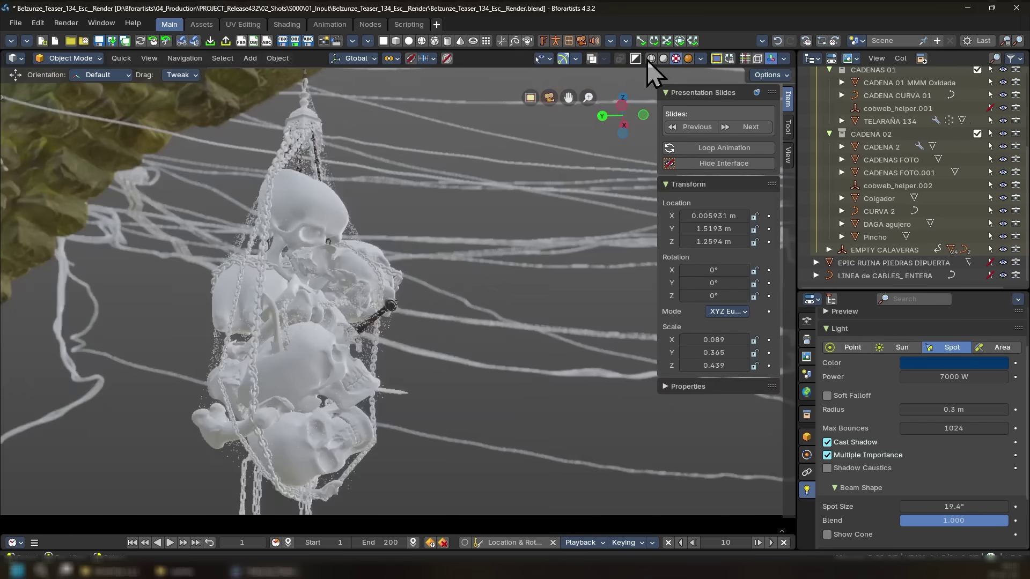
pyautogui.click(651, 60)
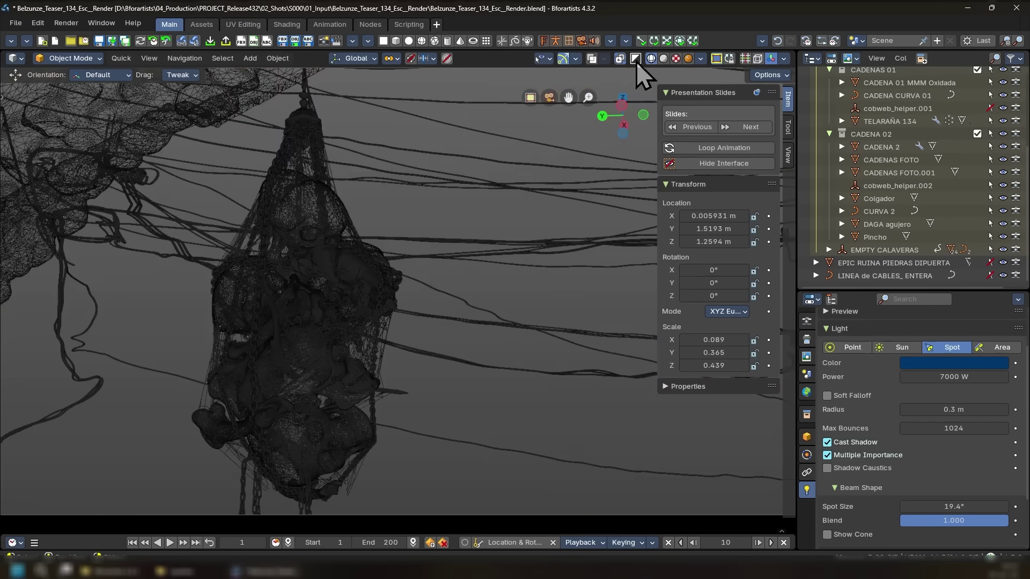
pyautogui.click(636, 60)
# In wireframe shading, orbit and zoom around the Dragonfly shuttle's cockpit, hull and engines.
pyautogui.click(635, 60)
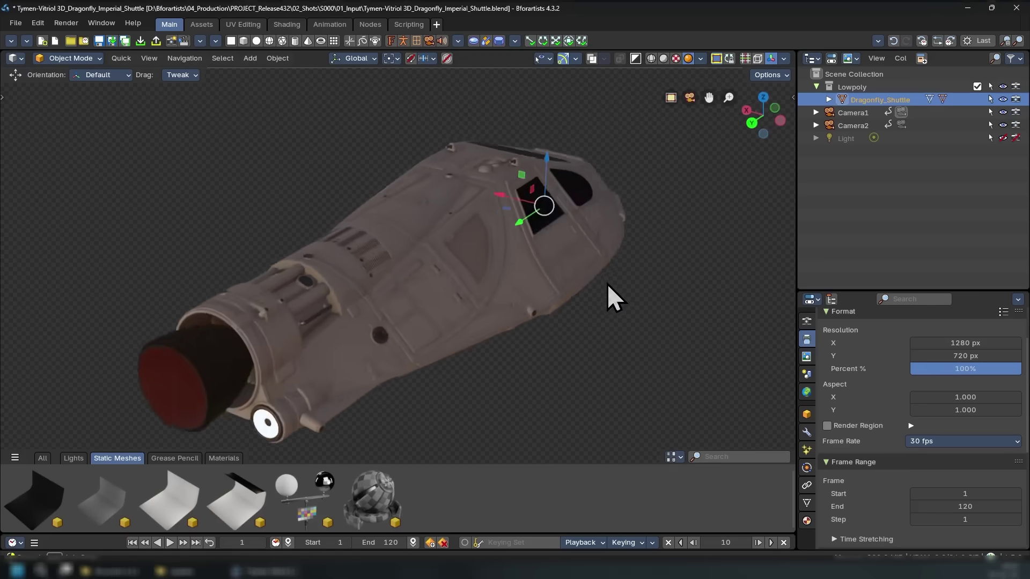
pyautogui.moveTo(607, 284); pyautogui.dragTo(652, 256, button='middle')
pyautogui.scroll(3, 430, 297)
pyautogui.moveTo(430, 297); pyautogui.dragTo(507, 247, button='middle')
pyautogui.scroll(-3, 507, 247)
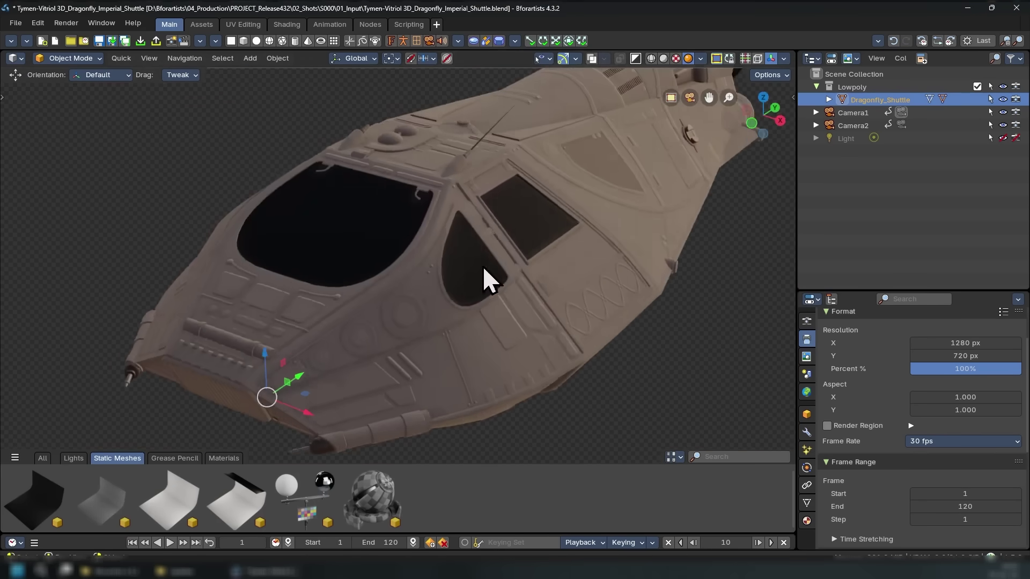
pyautogui.moveTo(487, 280); pyautogui.dragTo(475, 243, button='middle')
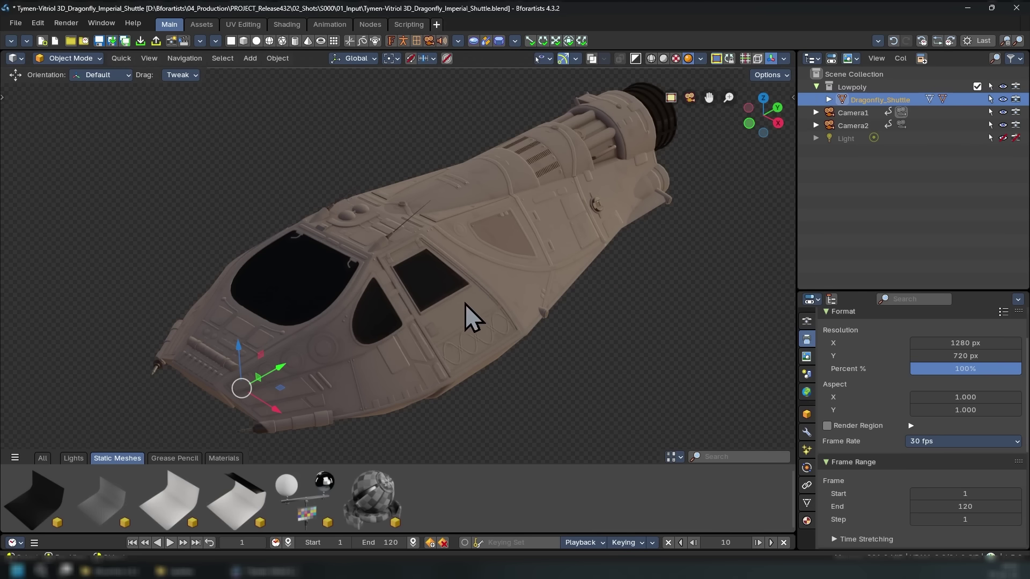
pyautogui.moveTo(465, 304); pyautogui.dragTo(469, 281, button='middle')
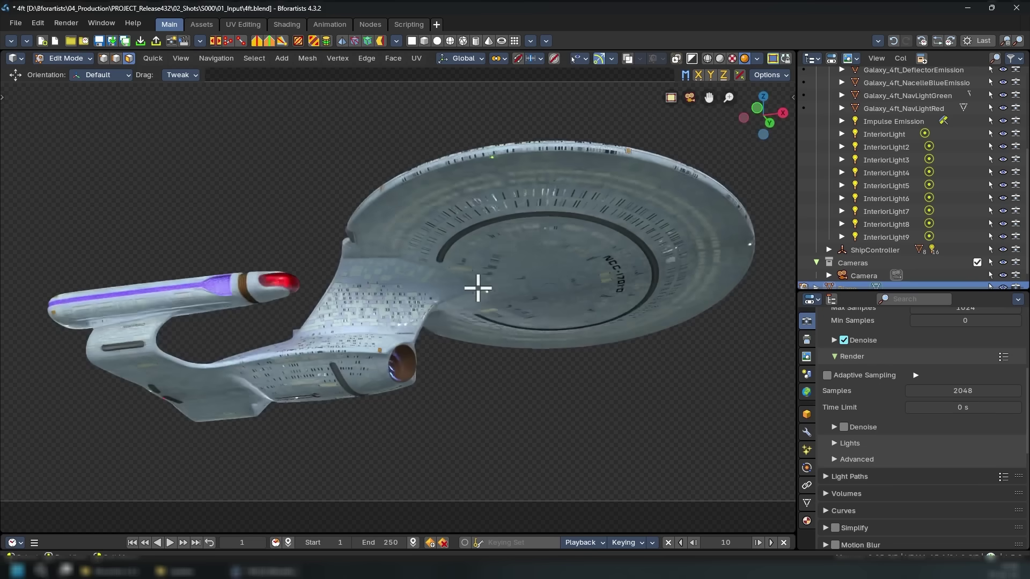
# Orbit and zoom around the Enterprise, tilting the view over its saucer.
pyautogui.scroll(3, 476, 285)
pyautogui.moveTo(483, 280); pyautogui.dragTo(594, 248, button='middle')
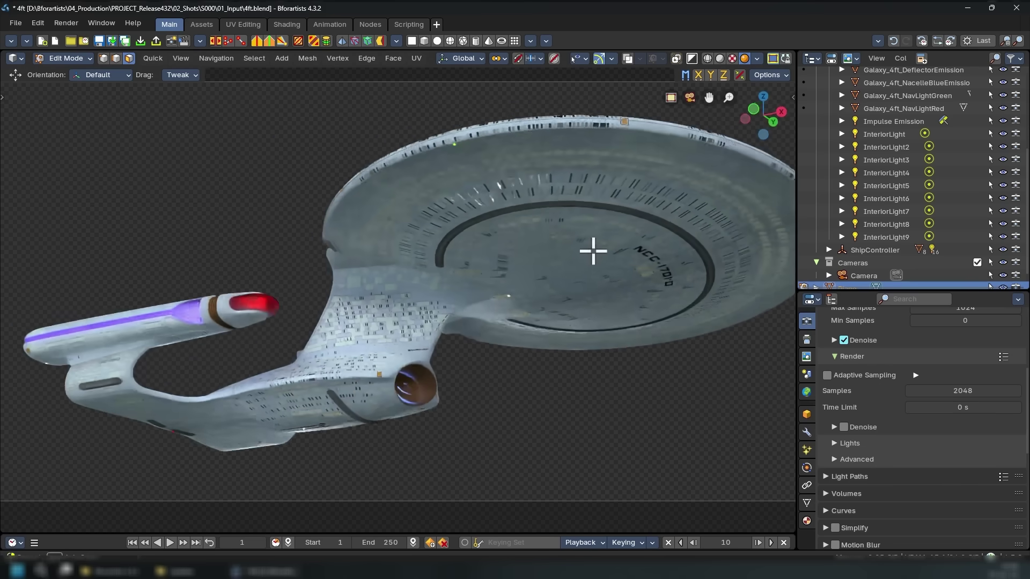
pyautogui.scroll(2, 506, 260)
pyautogui.moveTo(503, 208); pyautogui.dragTo(538, 340, button='middle')
pyautogui.scroll(4, 538, 341)
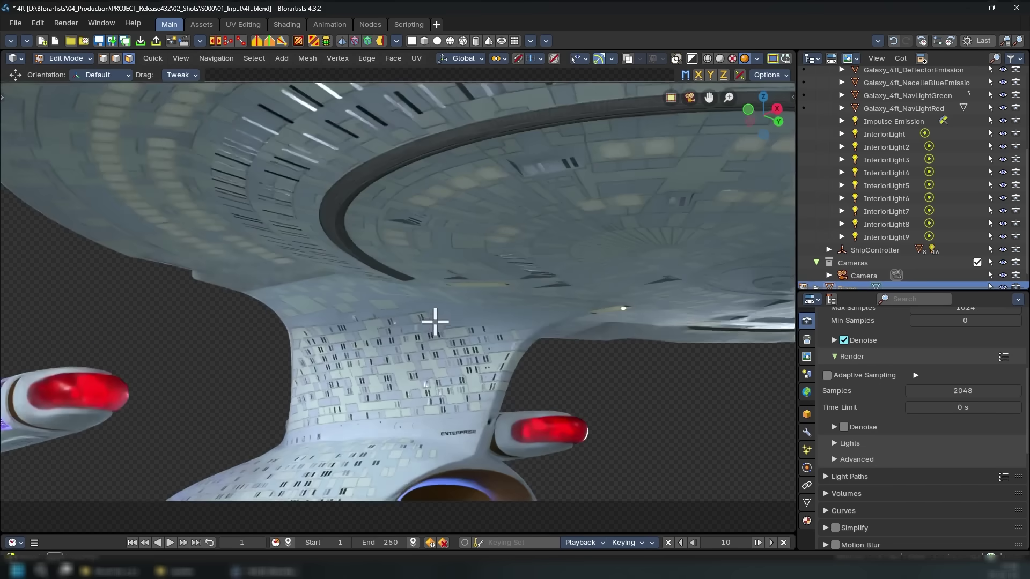
pyautogui.scroll(-5, 434, 321)
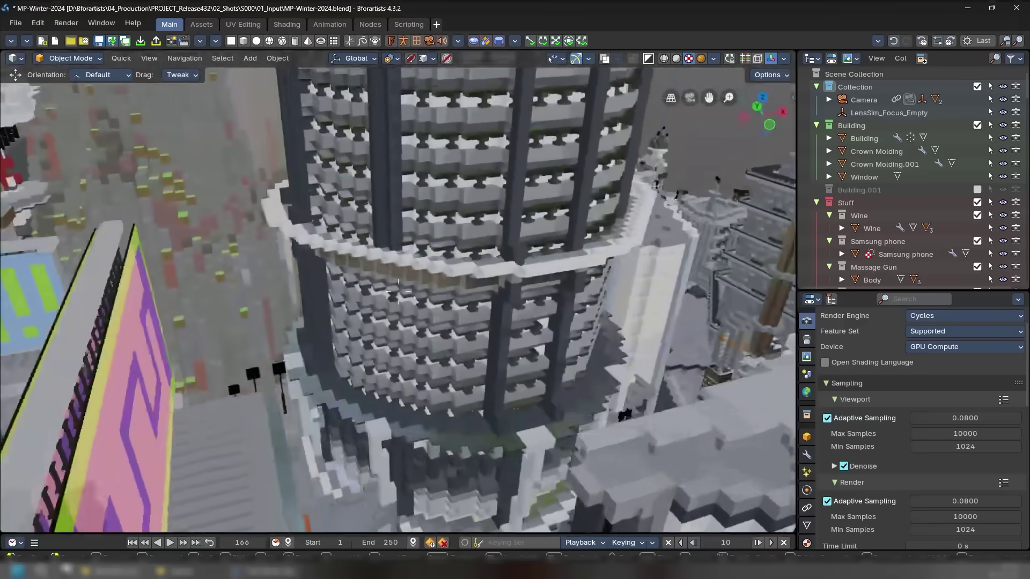
# Fly on through the winter city, then make Port wall (frame 55) the active bridge camera.
pyautogui.press('w')
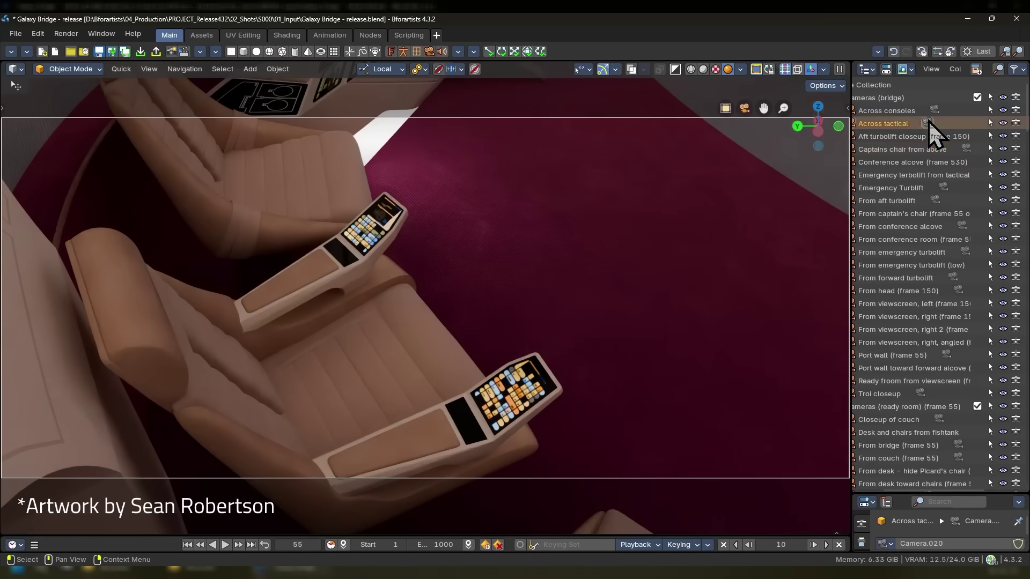
pyautogui.click(949, 357)
pyautogui.scroll(-1, 957, 367)
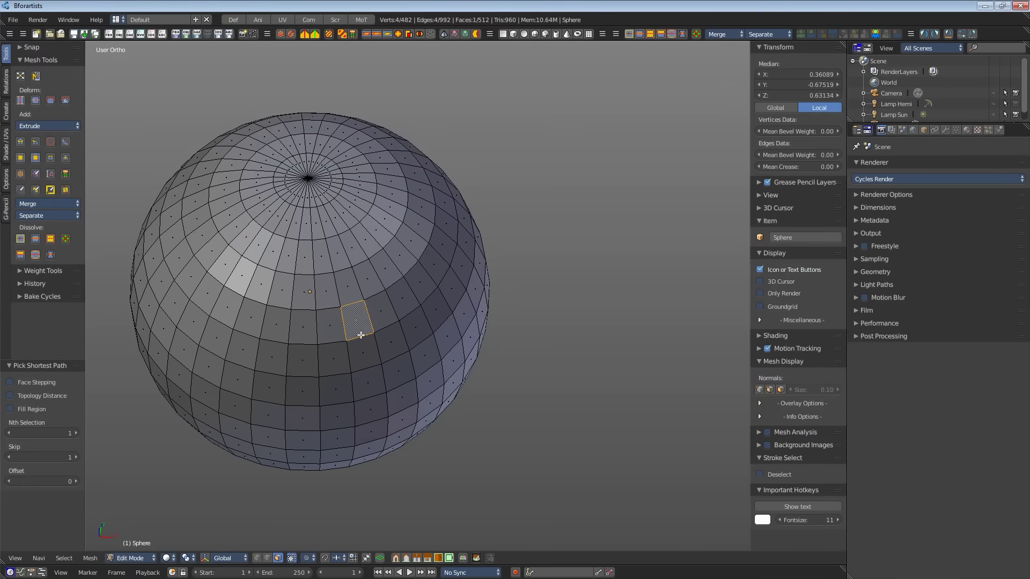
# Select a horizontal face loop around the sphere, briefly trying a vertical column first.
pyautogui.keyDown('alt'); pyautogui.click(343, 327); pyautogui.keyUp('alt')
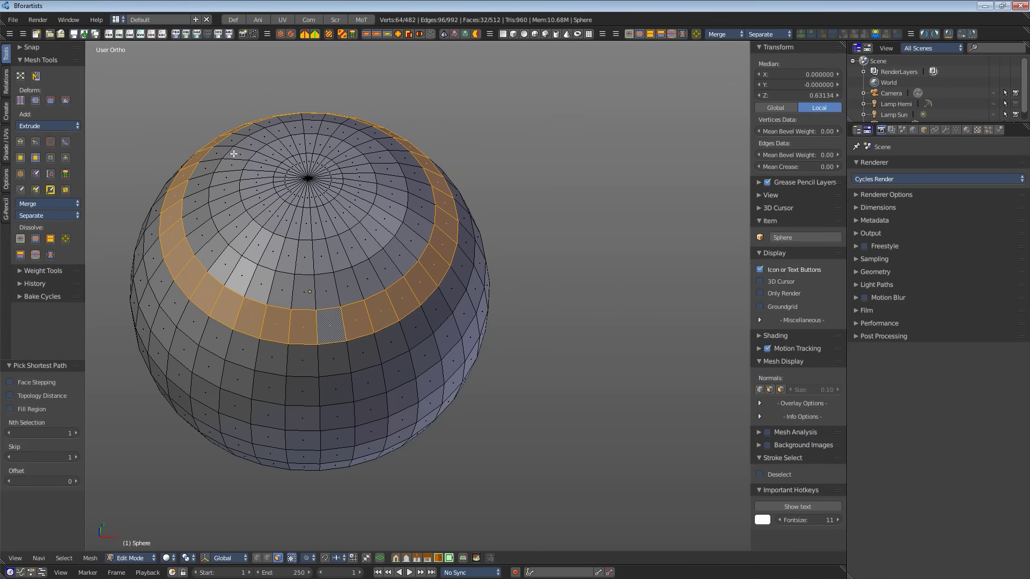
pyautogui.keyDown('alt'); pyautogui.click(329, 315); pyautogui.keyUp('alt')
pyautogui.keyDown('alt'); pyautogui.click(345, 329); pyautogui.keyUp('alt')
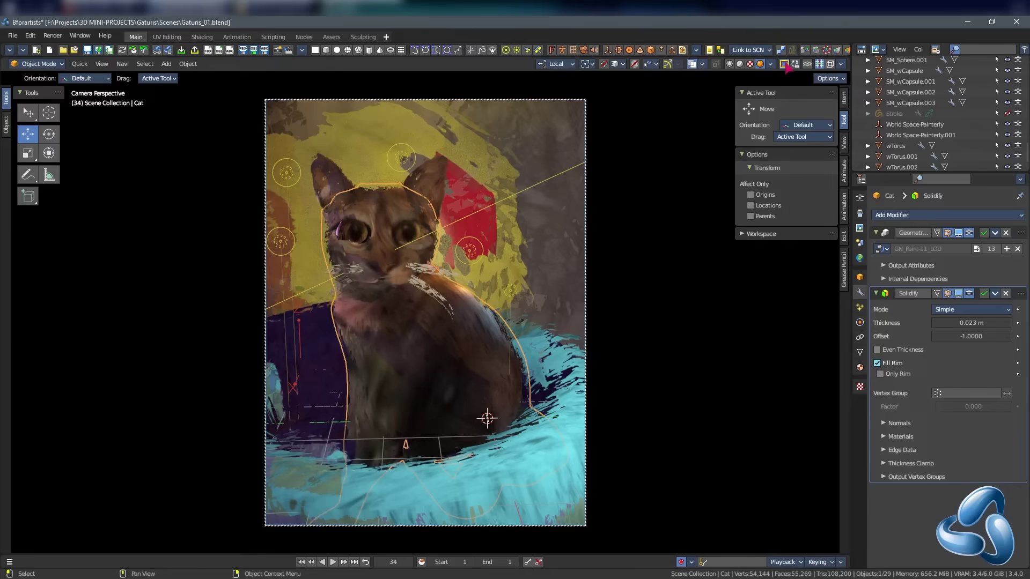
# Orbit out of Camera Perspective to a close front view of the cat and bring up its shading options.
pyautogui.moveTo(429, 292); pyautogui.dragTo(413, 370, button='middle')
pyautogui.moveTo(383, 307); pyautogui.dragTo(437, 339, button='middle')
pyautogui.rightClick(437, 340)
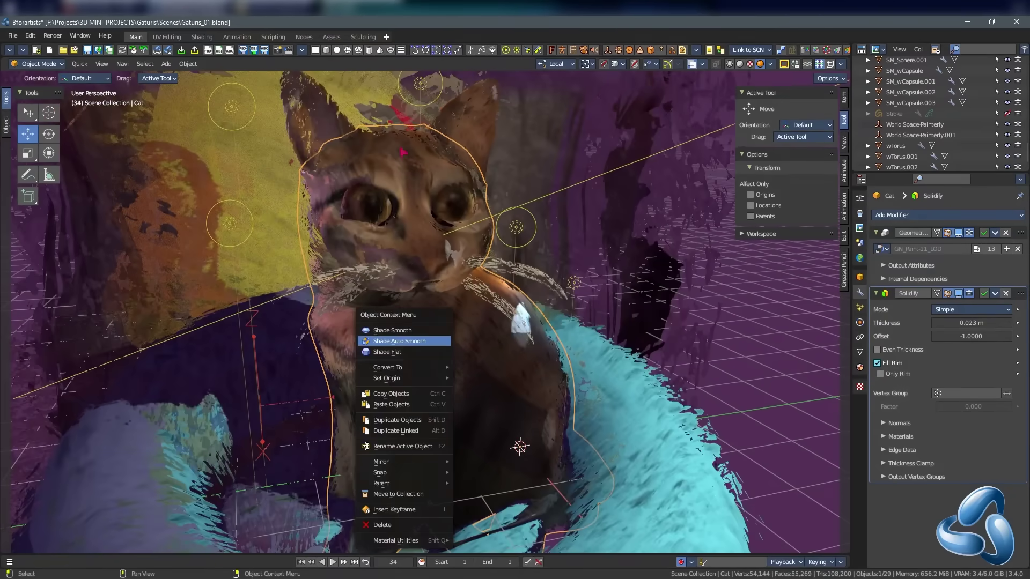
pyautogui.rightClick(418, 225)
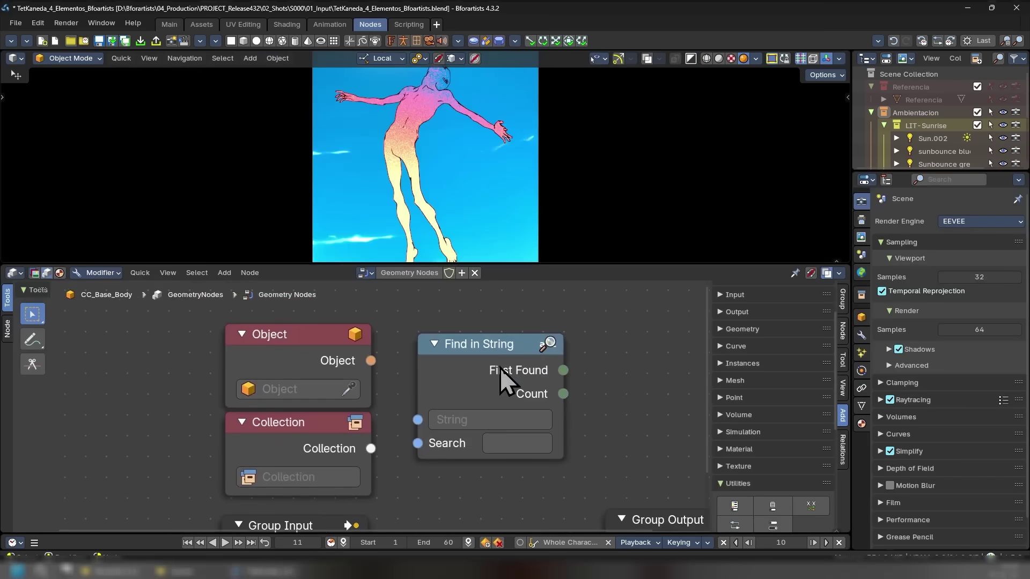
# Shift the Find in String node left and Metallic BSDF up-left, then shorten the Cube Rounded.
pyautogui.moveTo(500, 368); pyautogui.dragTo(455, 355)
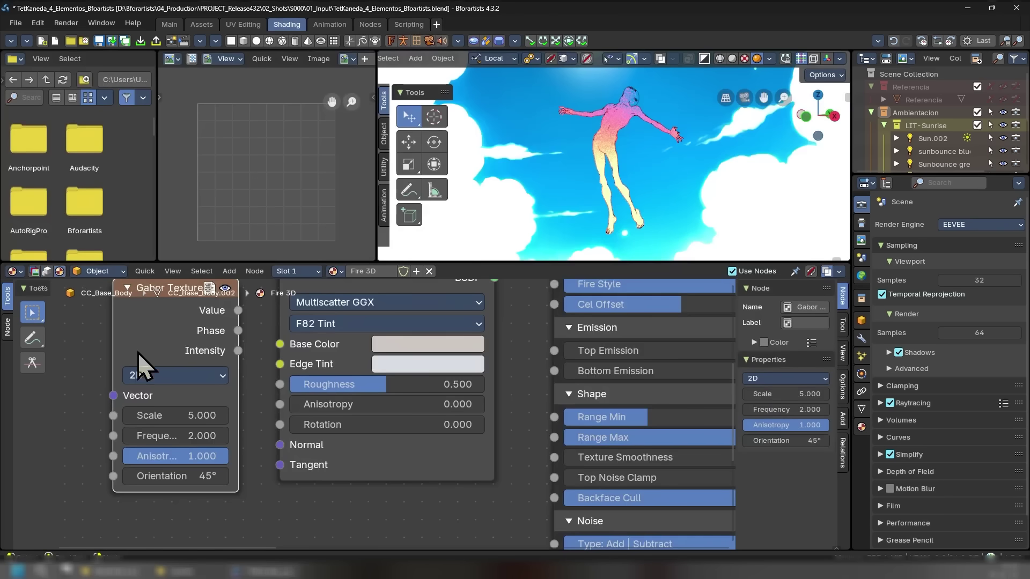
pyautogui.moveTo(215, 290)
pyautogui.mouseDown(button='middle')
pyautogui.moveTo(248, 327)
pyautogui.moveTo(261, 370)
pyautogui.mouseUp(button='middle')
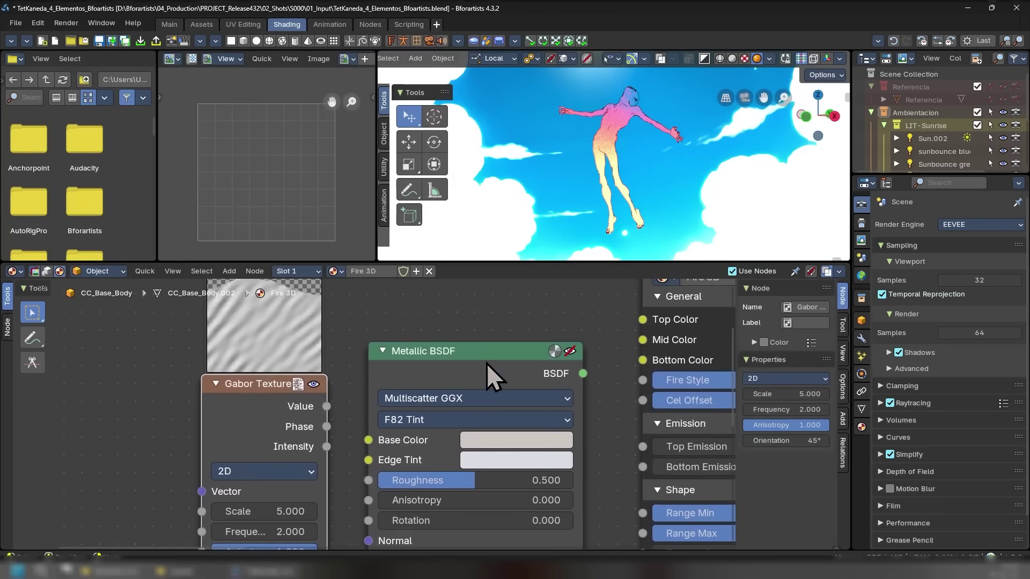
pyautogui.moveTo(487, 364); pyautogui.dragTo(444, 328)
pyautogui.scroll(-2, 471, 407)
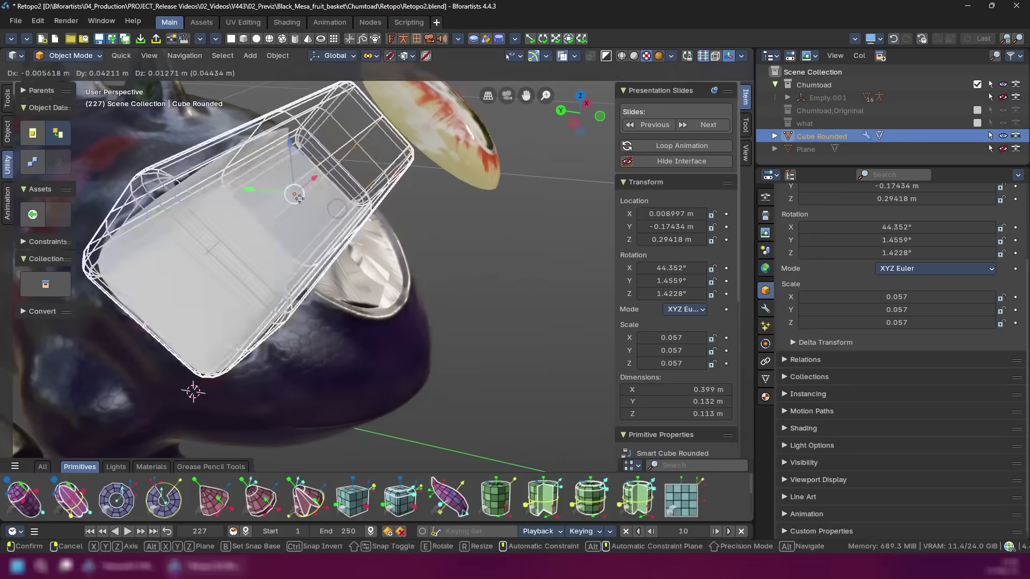
pyautogui.moveTo(425, 363); pyautogui.dragTo(468, 310)
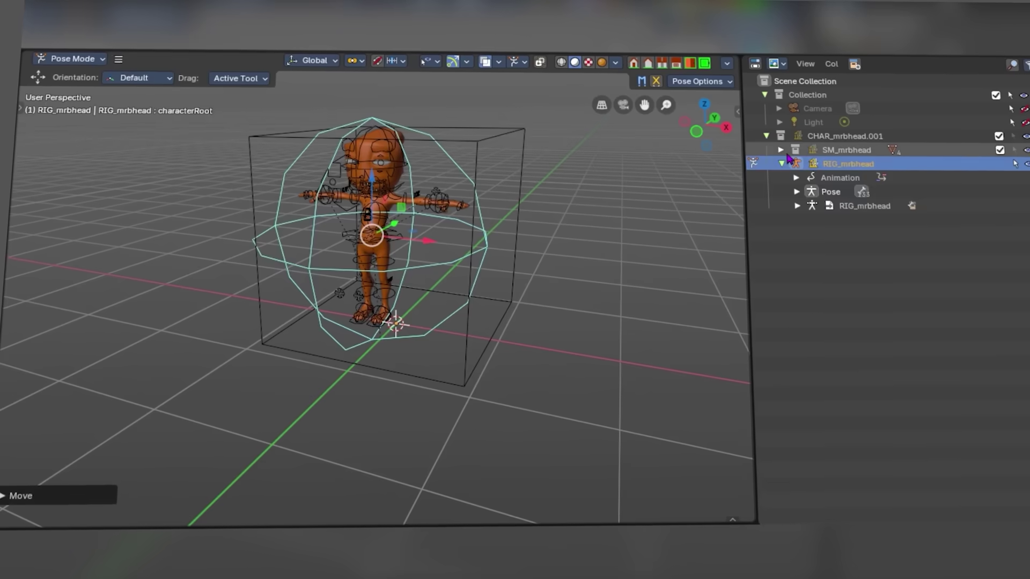
# Expand SM_mrbhead in the Outliner and select its BlenderHeadTeeth mesh.
pyautogui.click(781, 149)
pyautogui.click(858, 191)
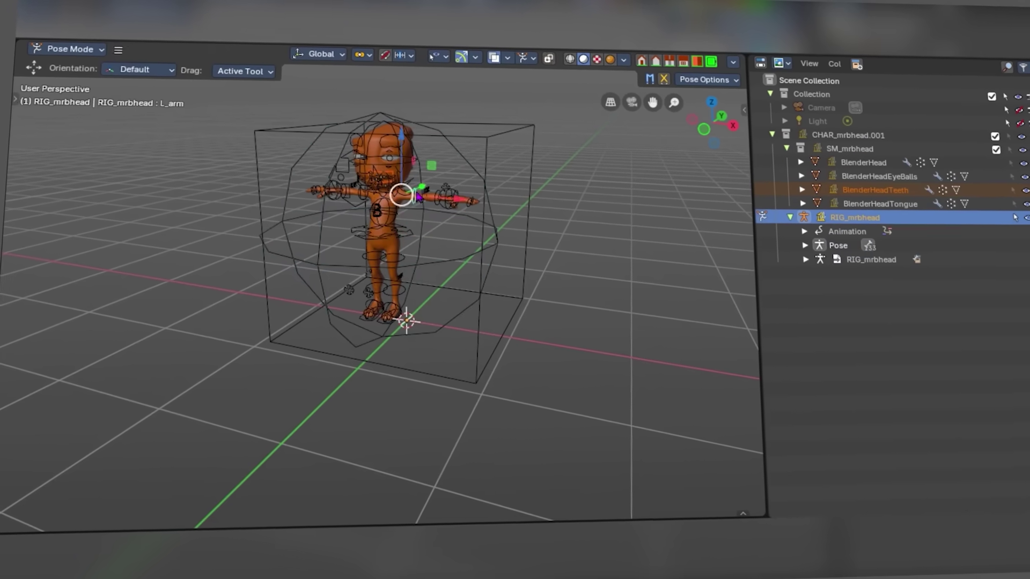